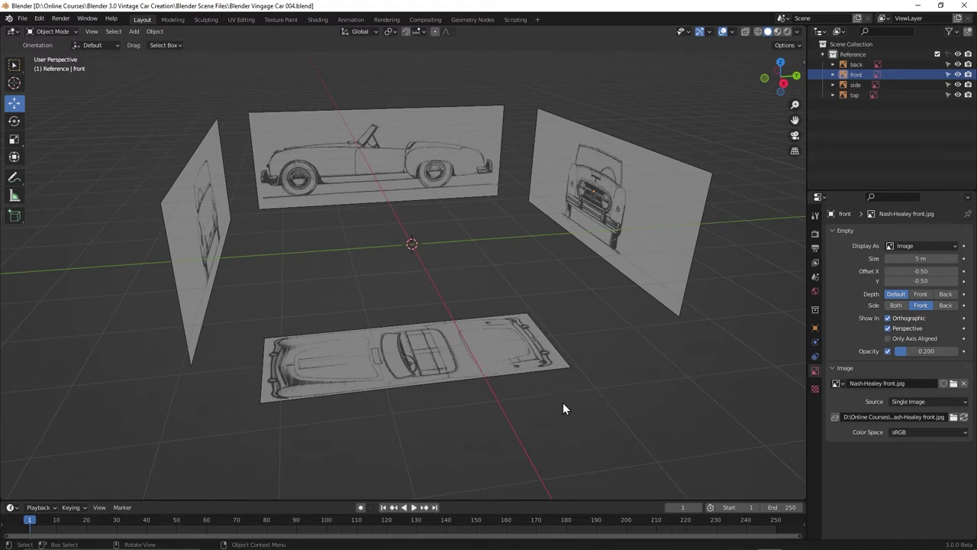
- Add a plane mesh at the scene centre and look straight down in top view
{"action": "middle_click_drag", "start_coordinate": [563, 408], "coordinate": [580, 418]}
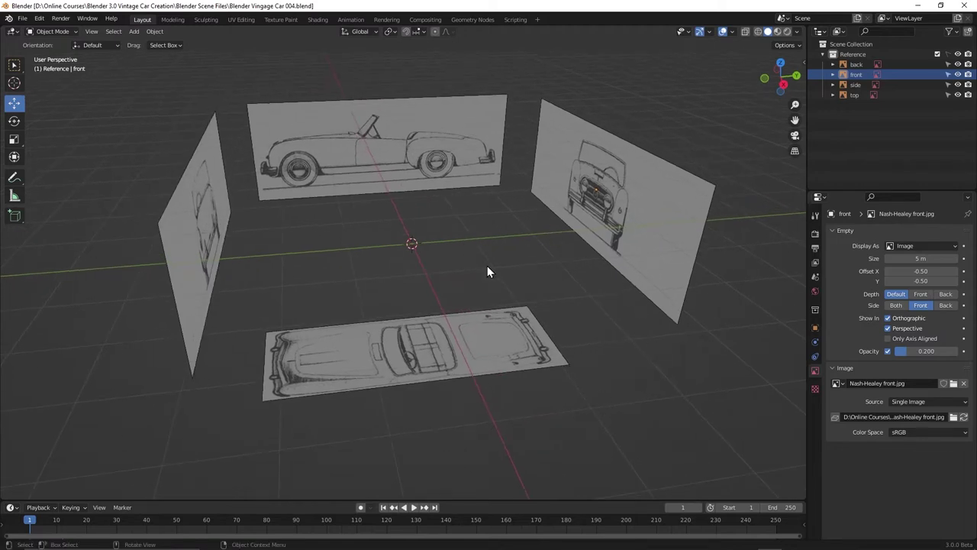
{"action": "key", "text": "shift+a"}
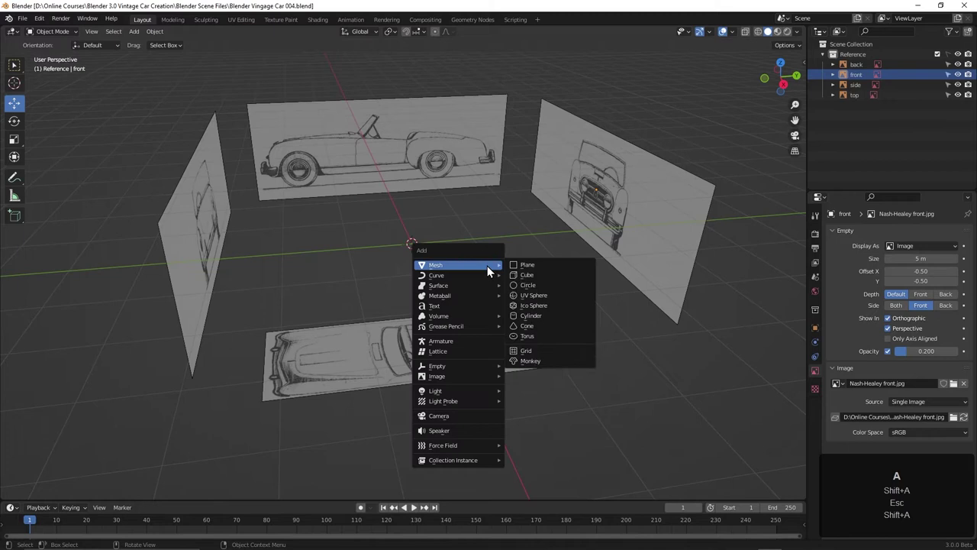
{"action": "left_click", "coordinate": [544, 265]}
{"action": "middle_click_drag", "start_coordinate": [447, 342], "coordinate": [445, 364]}
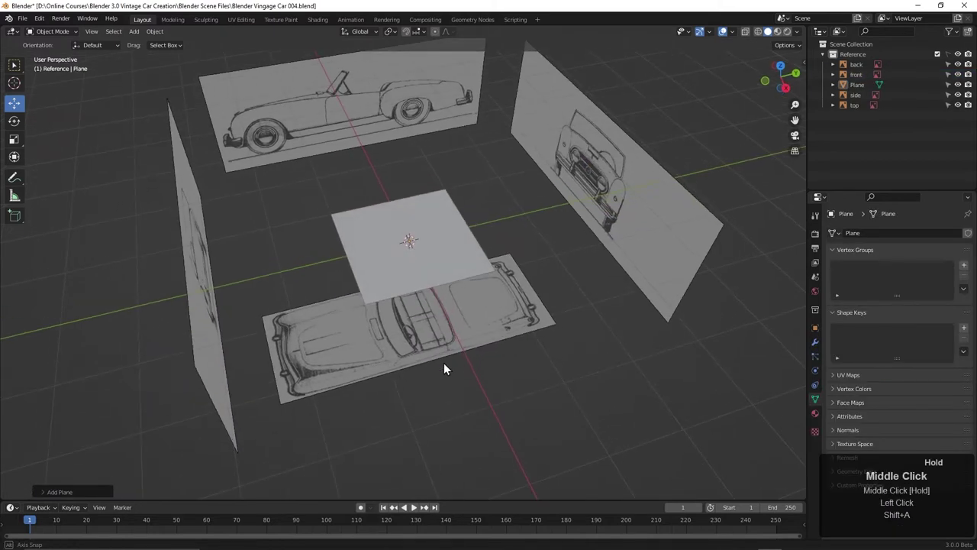
{"action": "key", "text": "KP_7"}
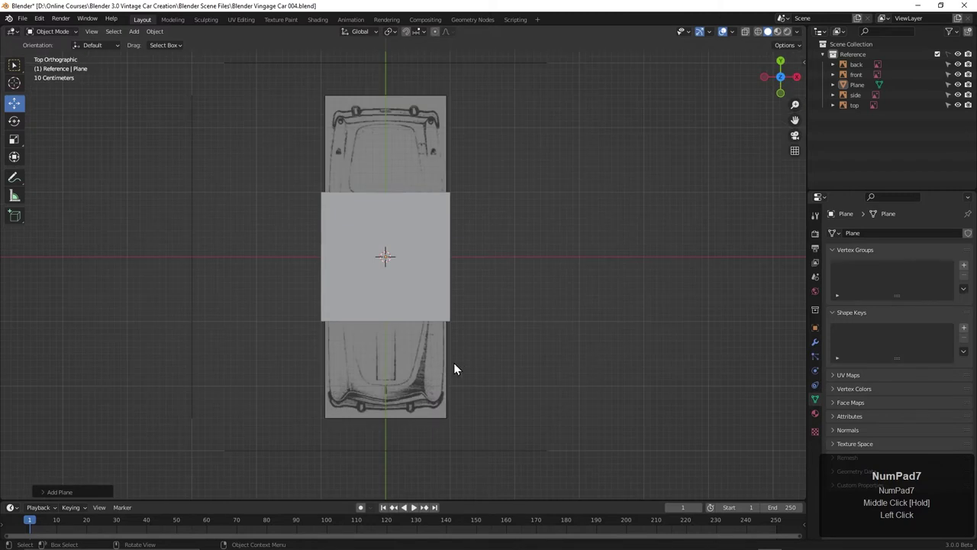
{"action": "left_click", "coordinate": [512, 324]}
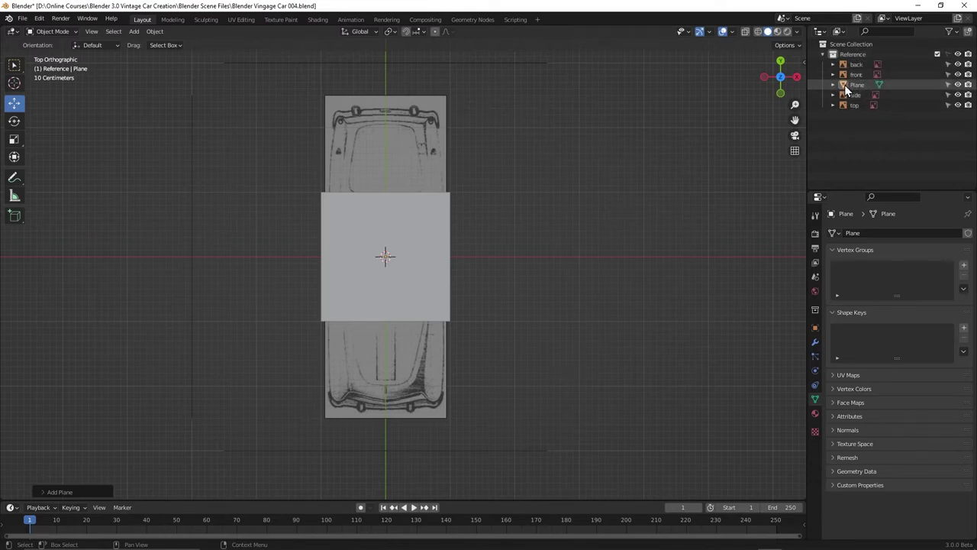
- Move the Plane out of the Reference collection and turn on X-ray see-through
{"action": "left_click_drag", "start_coordinate": [857, 85], "coordinate": [843, 46]}
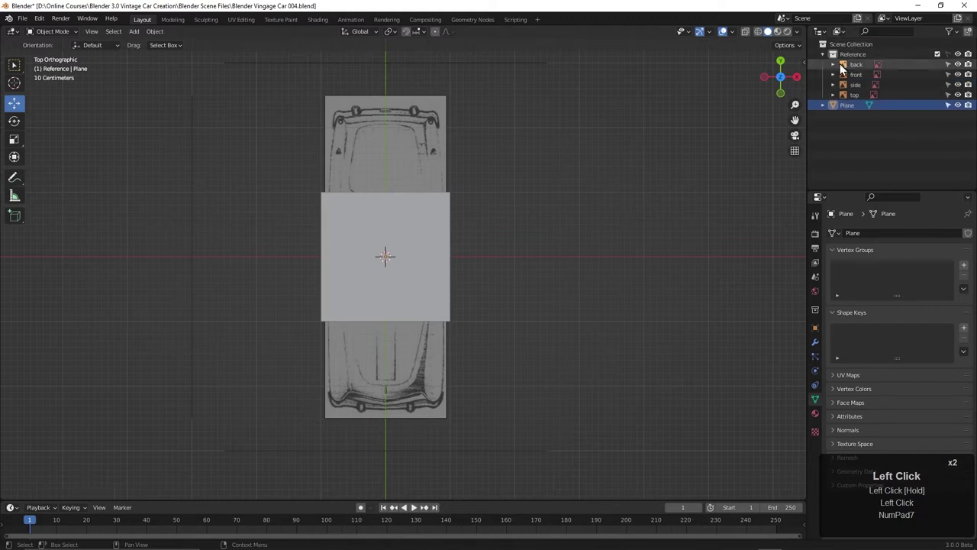
{"action": "left_click", "coordinate": [822, 54]}
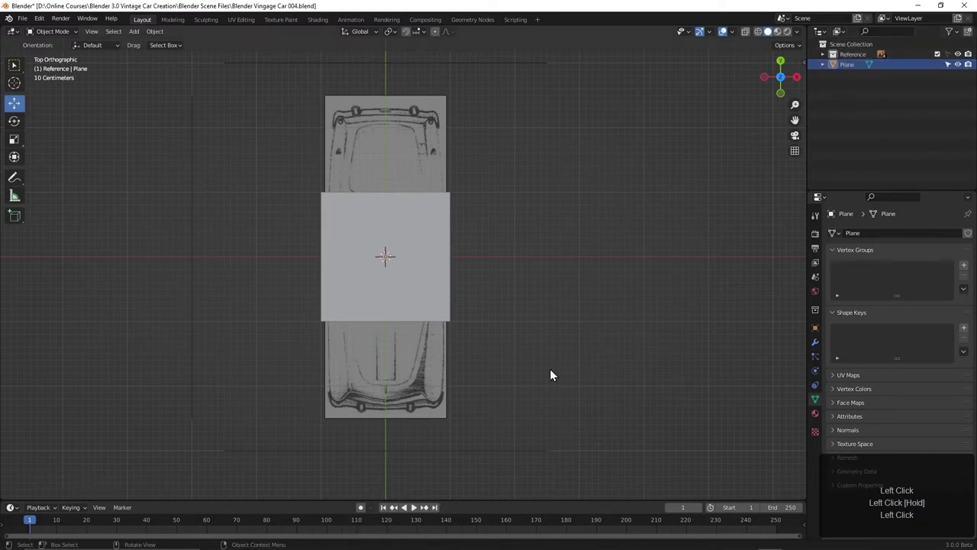
{"action": "left_click", "coordinate": [410, 289]}
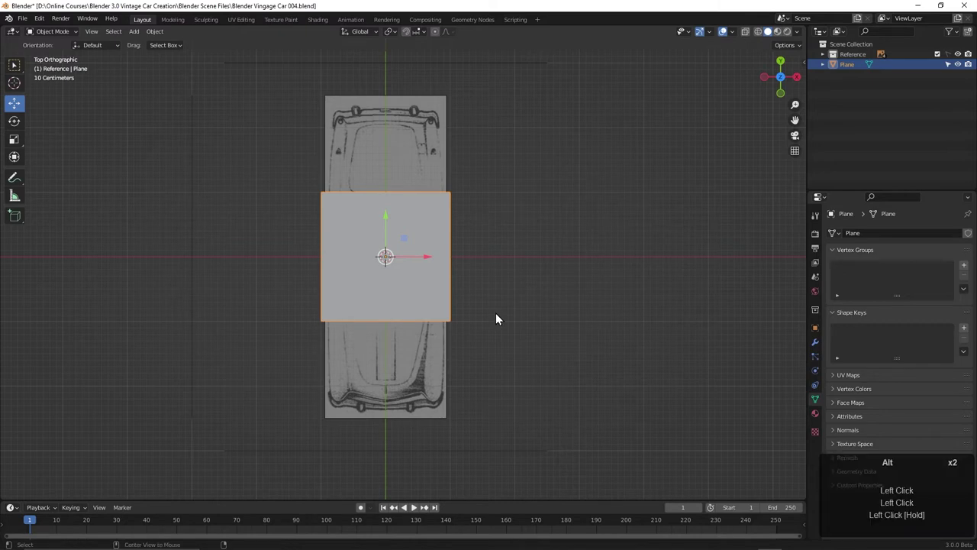
{"action": "key", "text": "alt+z"}
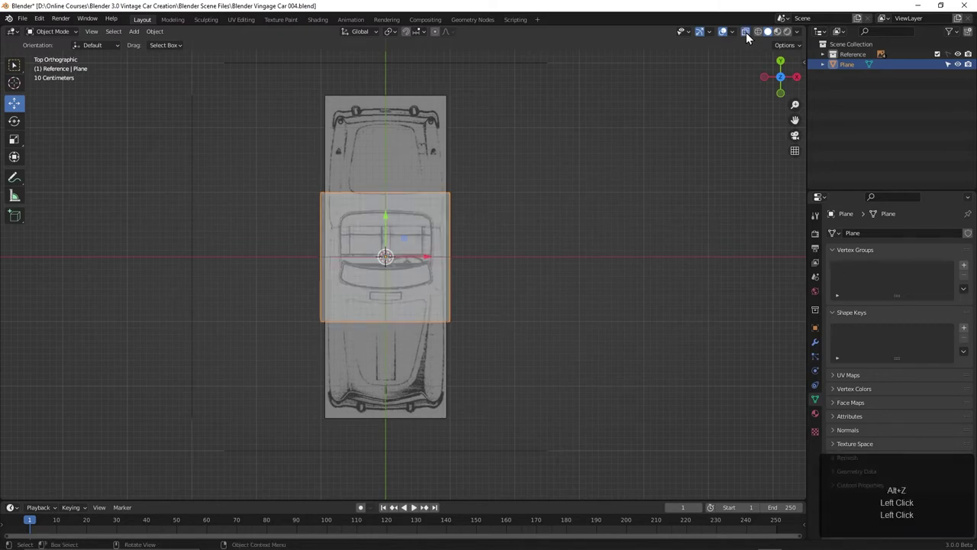
- Move the plane over the trunk area and scale it down to about 0.53
{"action": "scroll", "coordinate": [486, 284], "scroll_direction": "up", "scroll_amount": 2}
{"action": "middle_click_drag", "start_coordinate": [485, 287], "coordinate": [527, 331], "text": "shift"}
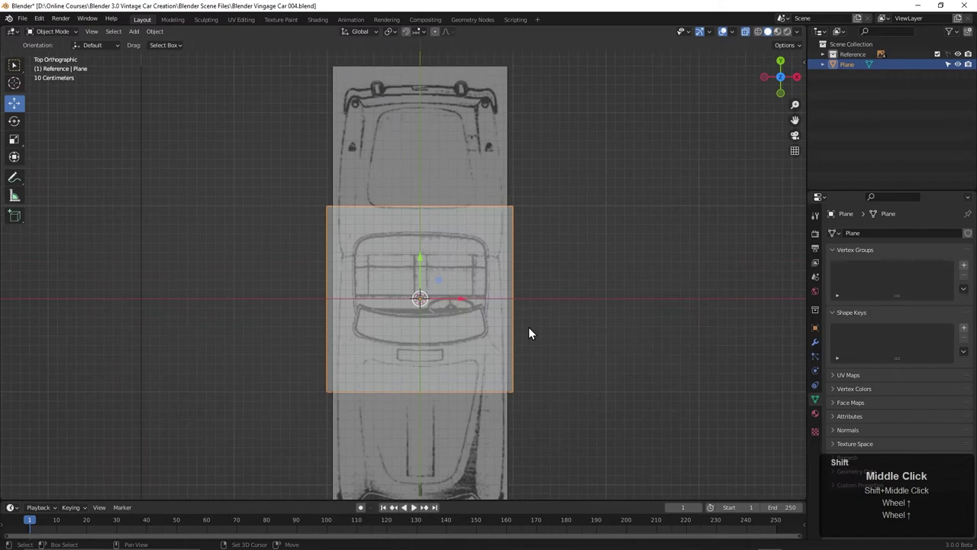
{"action": "left_click_drag", "start_coordinate": [415, 263], "coordinate": [423, 114]}
{"action": "middle_click_drag", "start_coordinate": [458, 153], "coordinate": [603, 310], "text": "shift"}
{"action": "key", "text": "s"}
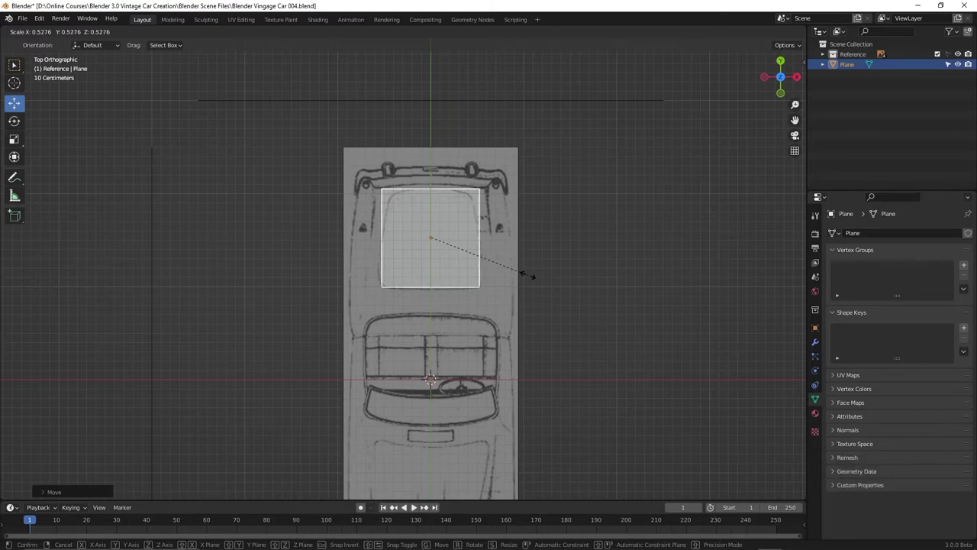
{"action": "left_click", "coordinate": [529, 275]}
{"action": "left_click_drag", "start_coordinate": [430, 195], "coordinate": [430, 195]}
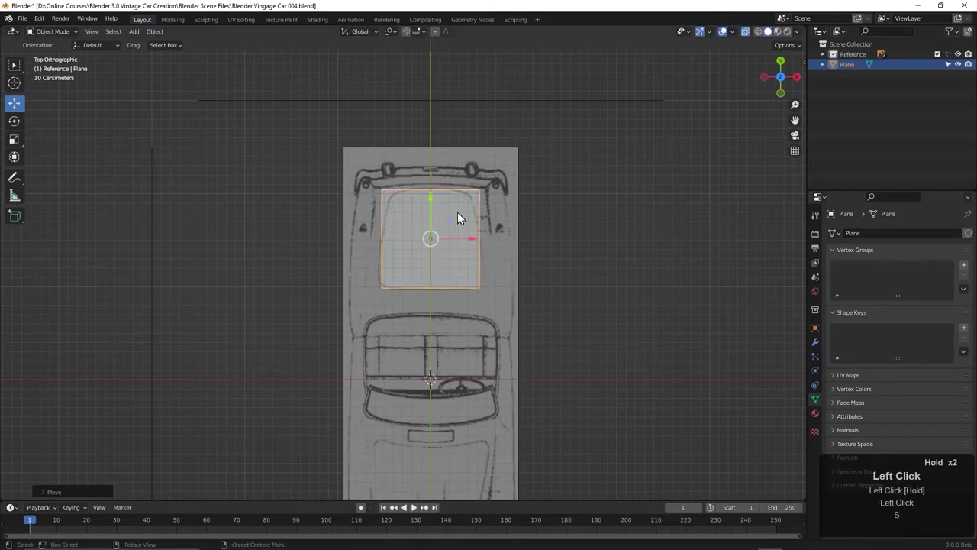
{"action": "scroll", "coordinate": [567, 308], "scroll_direction": "up", "scroll_amount": 2}
{"action": "middle_click_drag", "start_coordinate": [567, 307], "coordinate": [554, 305], "text": "shift"}
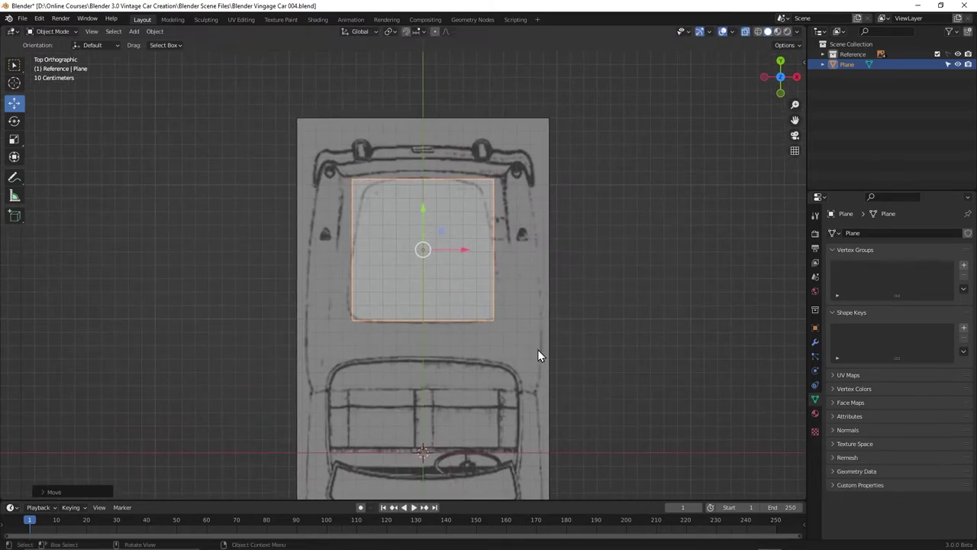
- In Edit Mode, add a loop cut exactly down the plane's centre
{"action": "key", "text": "Tab"}
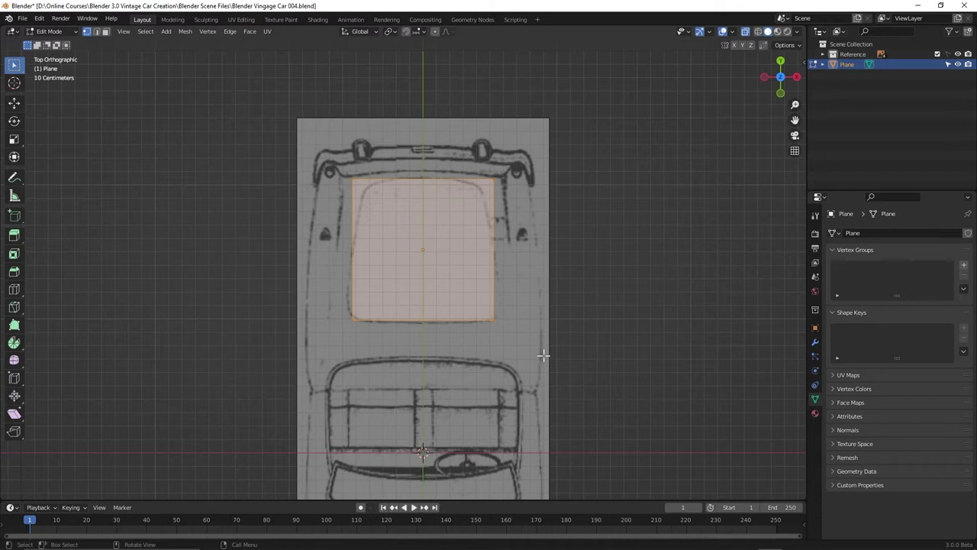
{"action": "key", "text": "ctrl+r"}
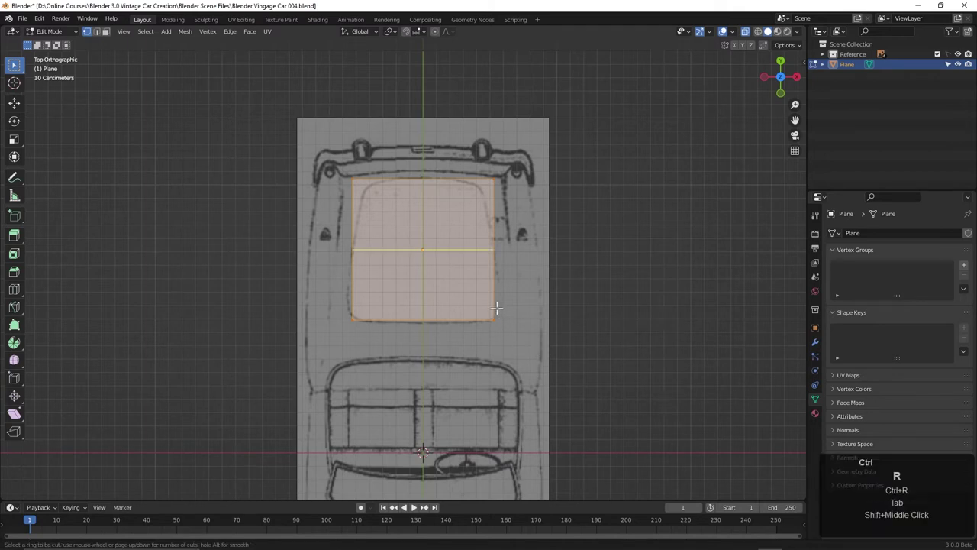
{"action": "left_click", "coordinate": [431, 190]}
{"action": "right_click", "coordinate": [431, 189]}
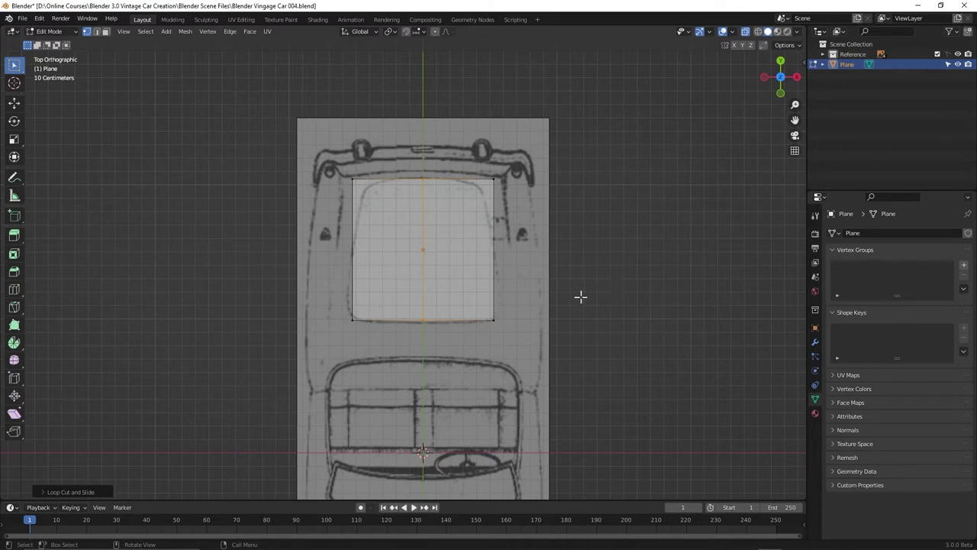
- Switch to face select and delete the plane's left half face
{"action": "key", "text": "3"}
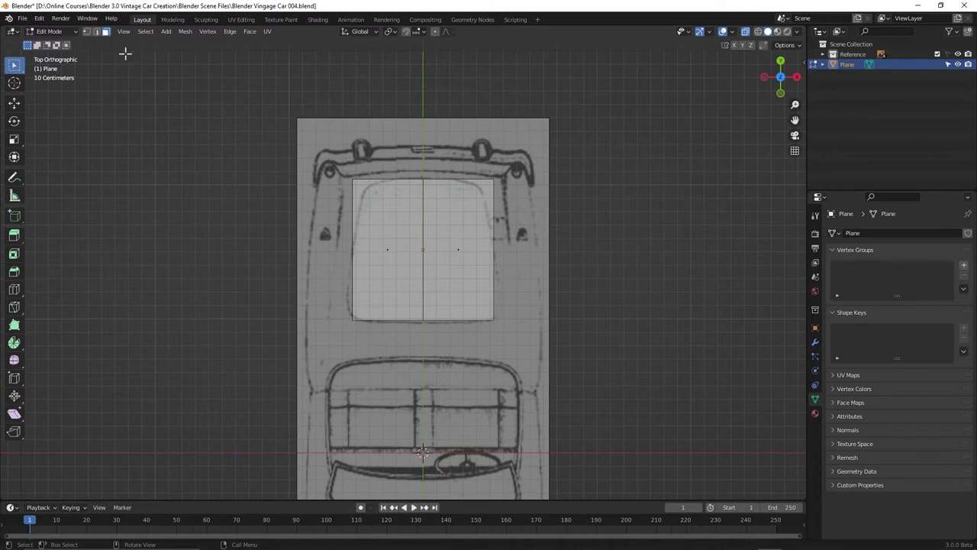
{"action": "left_click", "coordinate": [87, 33]}
{"action": "left_click", "coordinate": [492, 179]}
{"action": "left_click", "coordinate": [96, 31]}
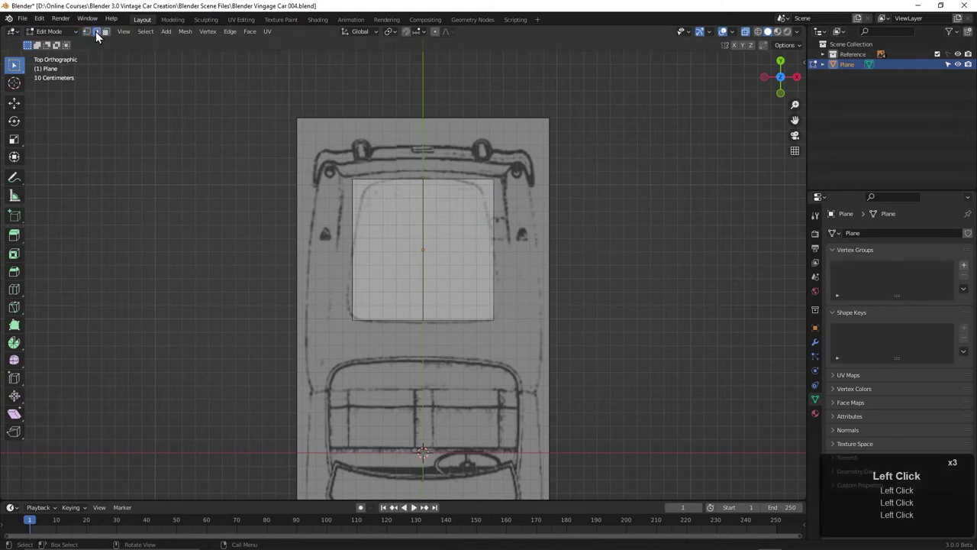
{"action": "left_click", "coordinate": [107, 32]}
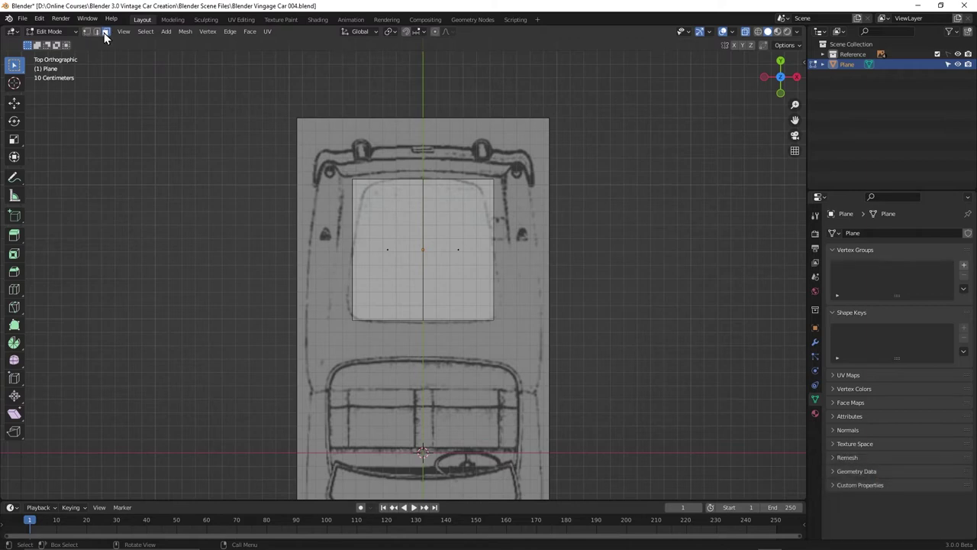
{"action": "key", "text": "3"}
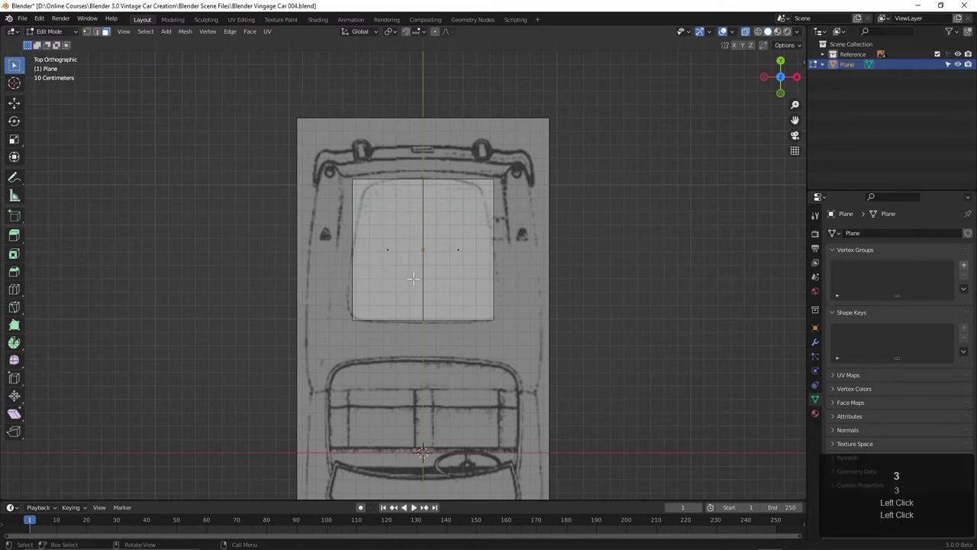
{"action": "left_click", "coordinate": [391, 257]}
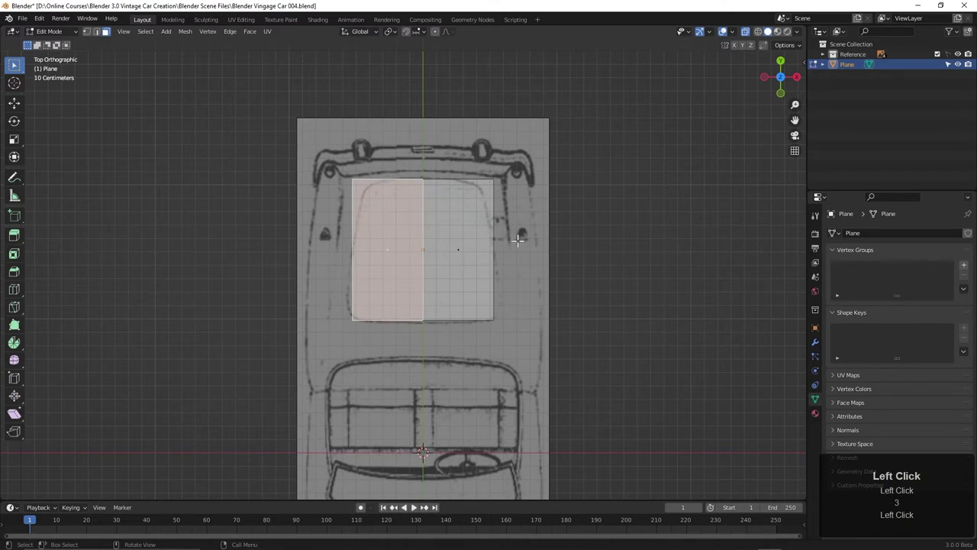
{"action": "key", "text": "x"}
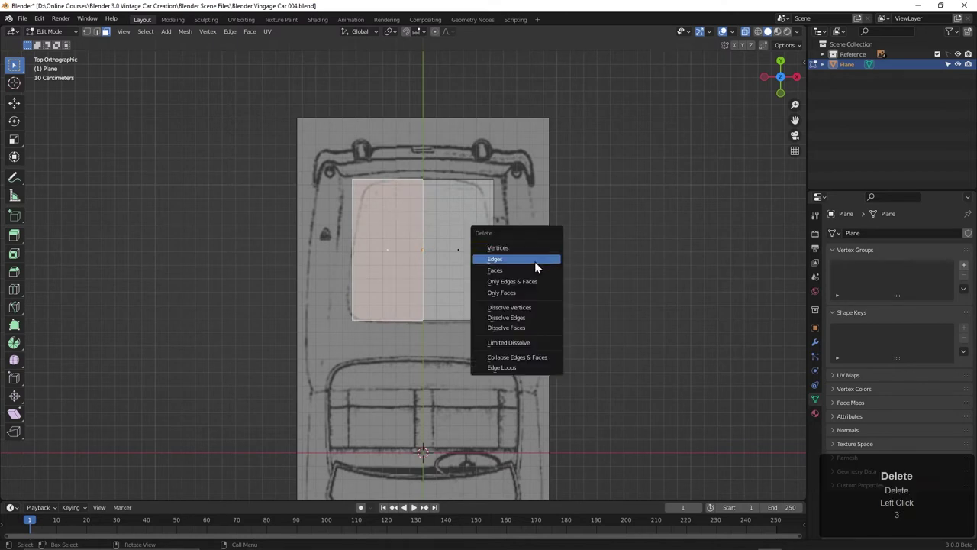
{"action": "left_click", "coordinate": [505, 271]}
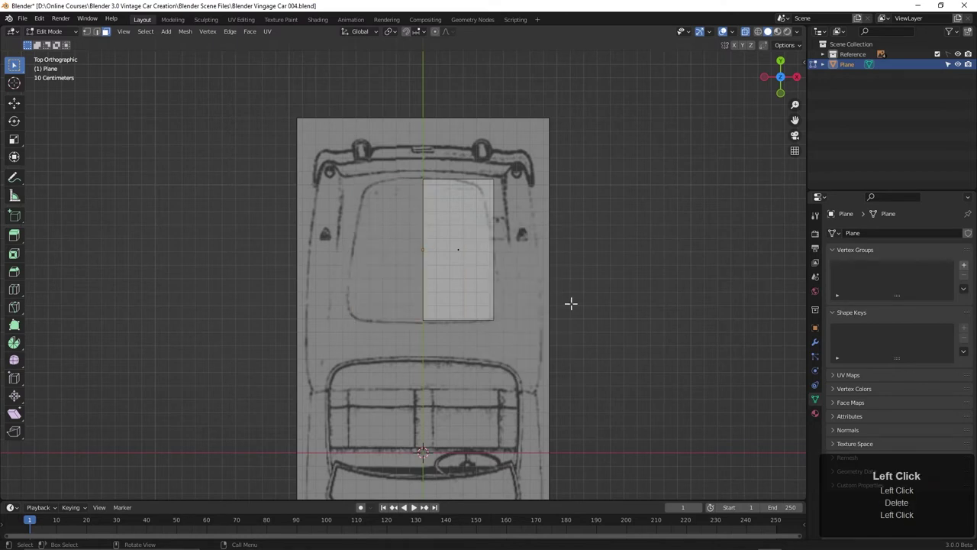
- Add a Mirror modifier to reflect the half plane across the centre
{"action": "left_click", "coordinate": [815, 343]}
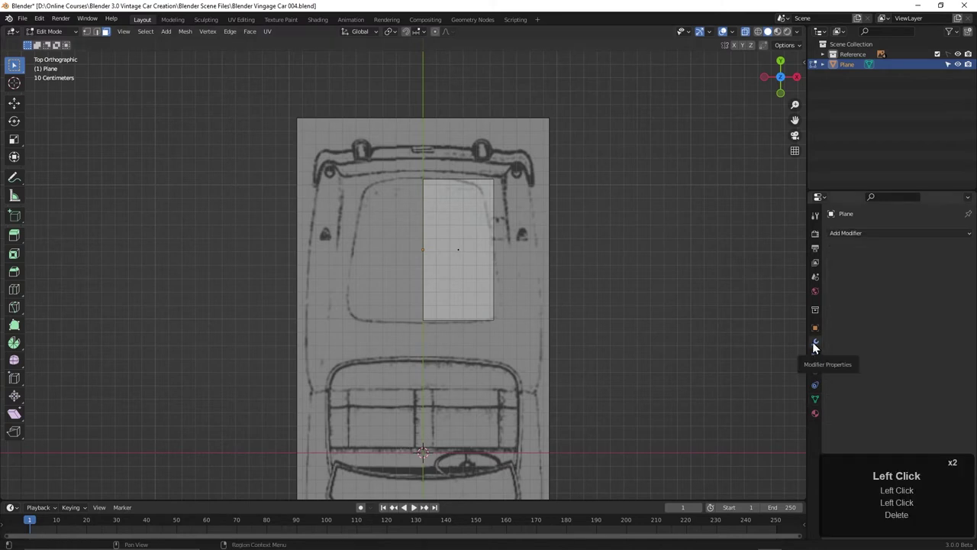
{"action": "left_click", "coordinate": [856, 234]}
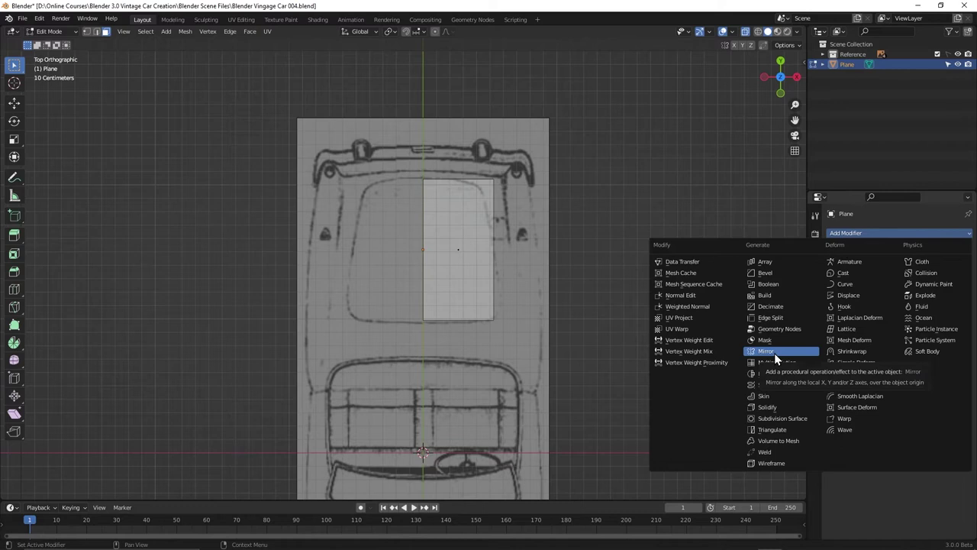
{"action": "left_click", "coordinate": [774, 353]}
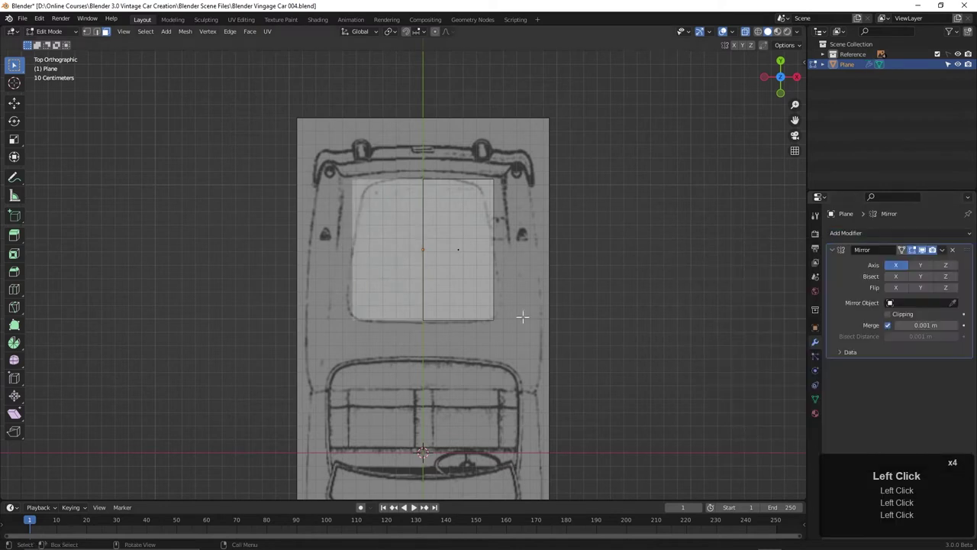
- Drag the top centre vertex sideways off the mirror line, opening a wedge gap
{"action": "key", "text": "1"}
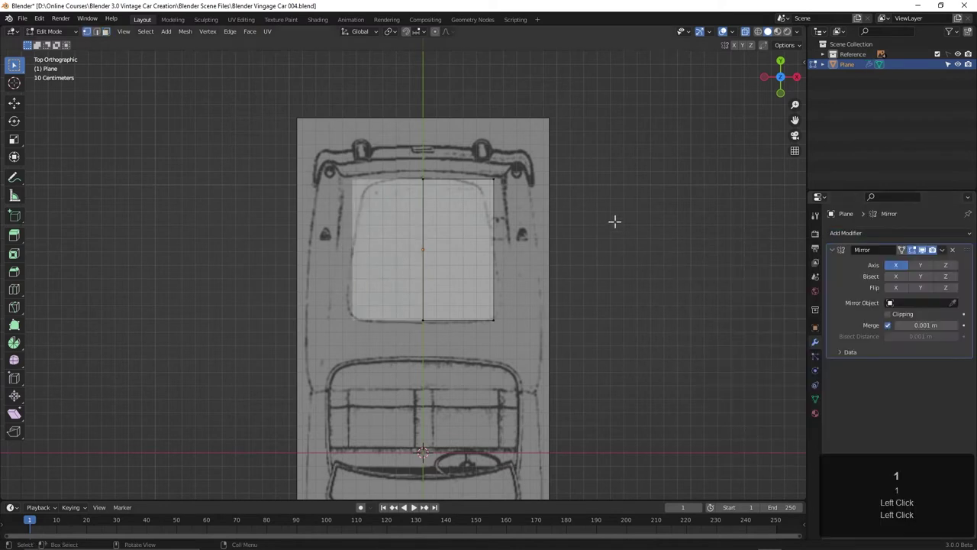
{"action": "left_click", "coordinate": [495, 181]}
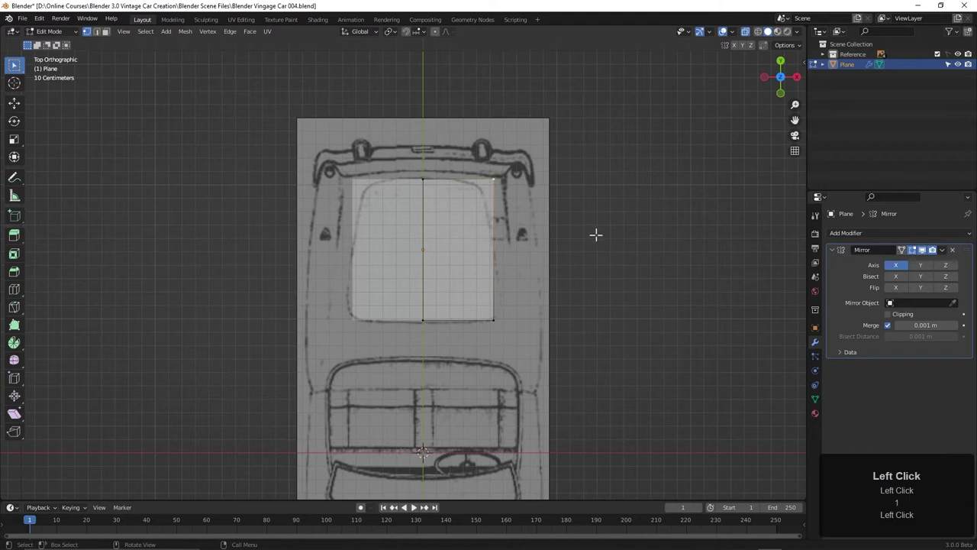
{"action": "key", "text": "g"}
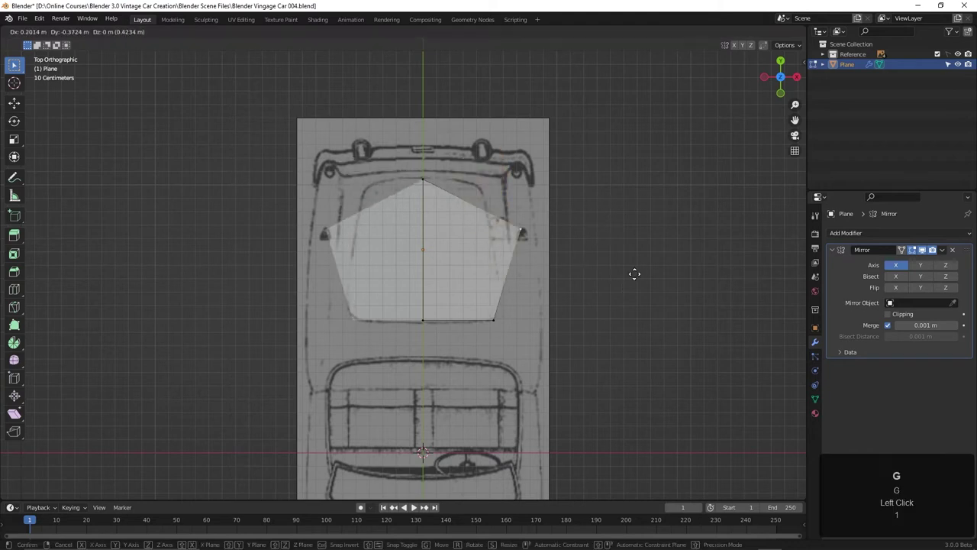
{"action": "right_click", "coordinate": [661, 238]}
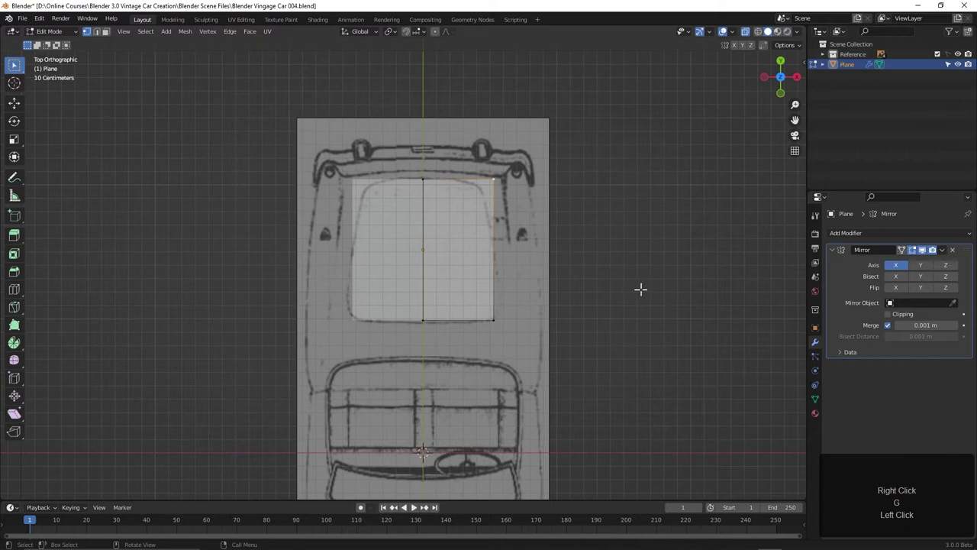
{"action": "left_click", "coordinate": [422, 180]}
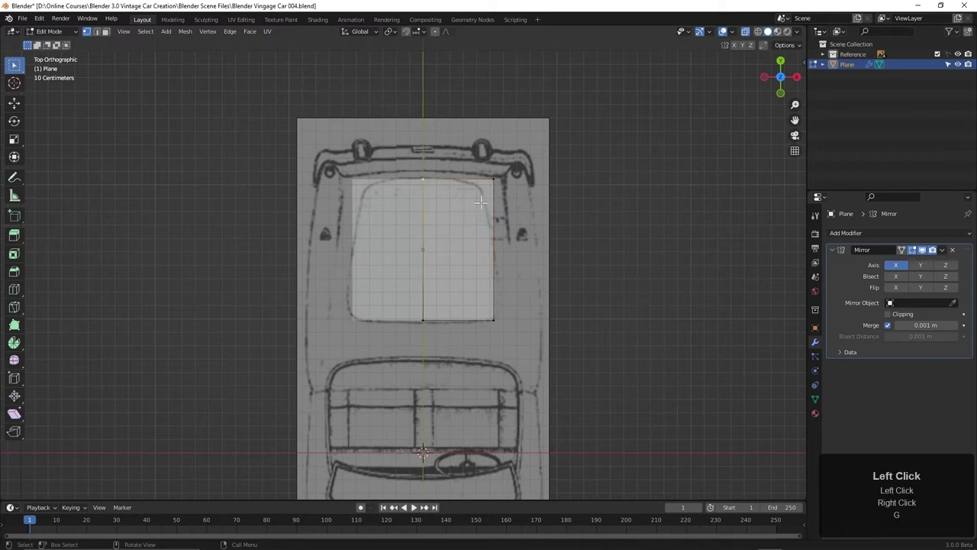
{"action": "left_click", "coordinate": [14, 104]}
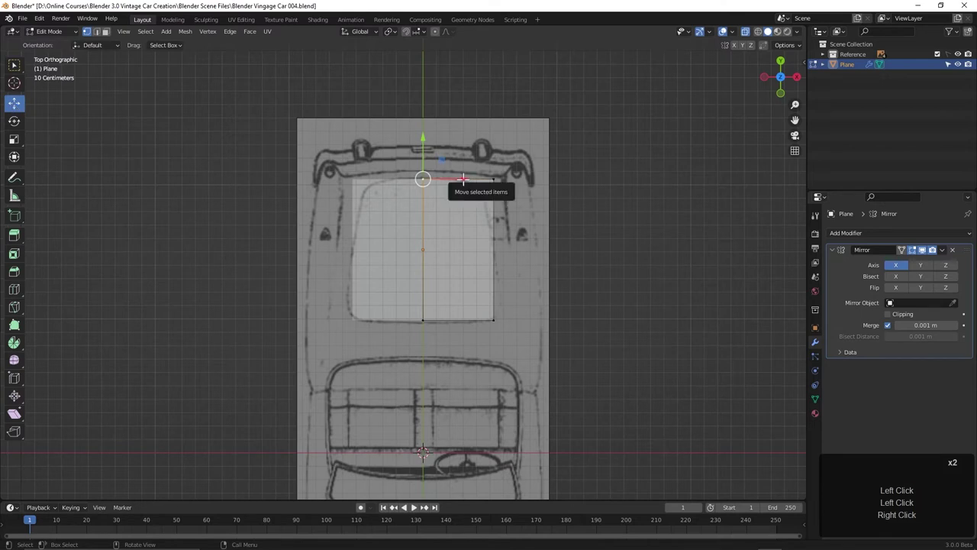
{"action": "left_click_drag", "start_coordinate": [463, 179], "coordinate": [486, 180]}
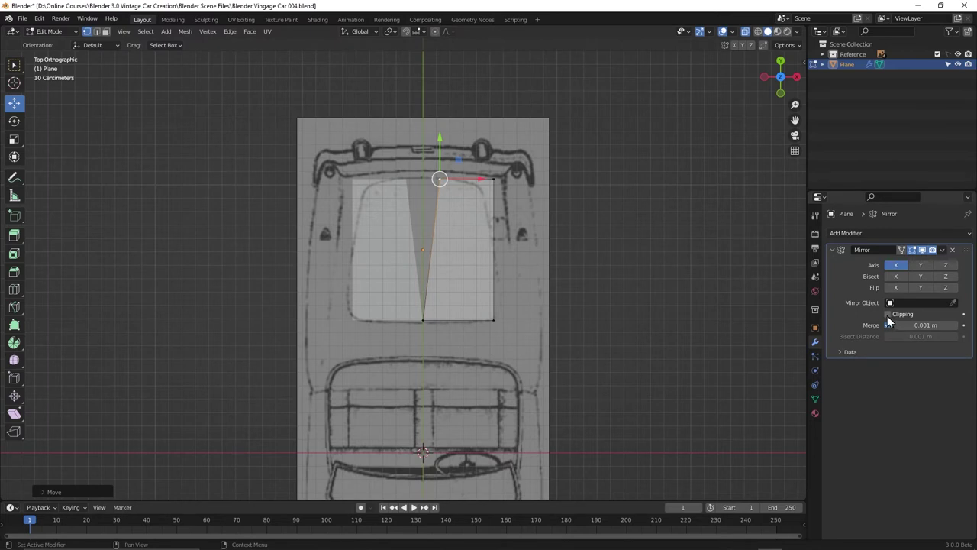
- Enable Clipping on the Mirror modifier and test that centre vertices stay on the mirror line
{"action": "left_click_drag", "start_coordinate": [888, 325], "coordinate": [888, 314]}
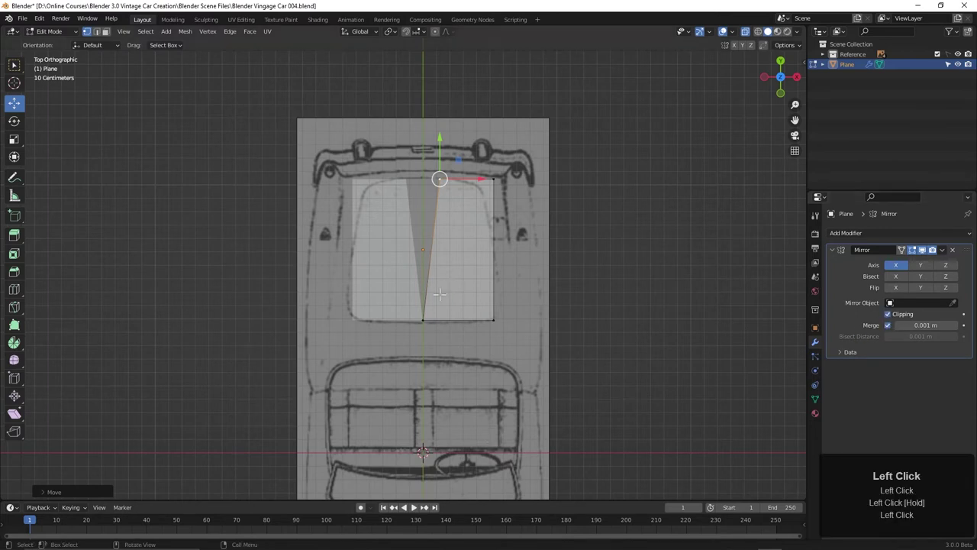
{"action": "left_click", "coordinate": [422, 319]}
{"action": "left_click", "coordinate": [460, 321]}
{"action": "left_click_drag", "start_coordinate": [462, 322], "coordinate": [510, 318]}
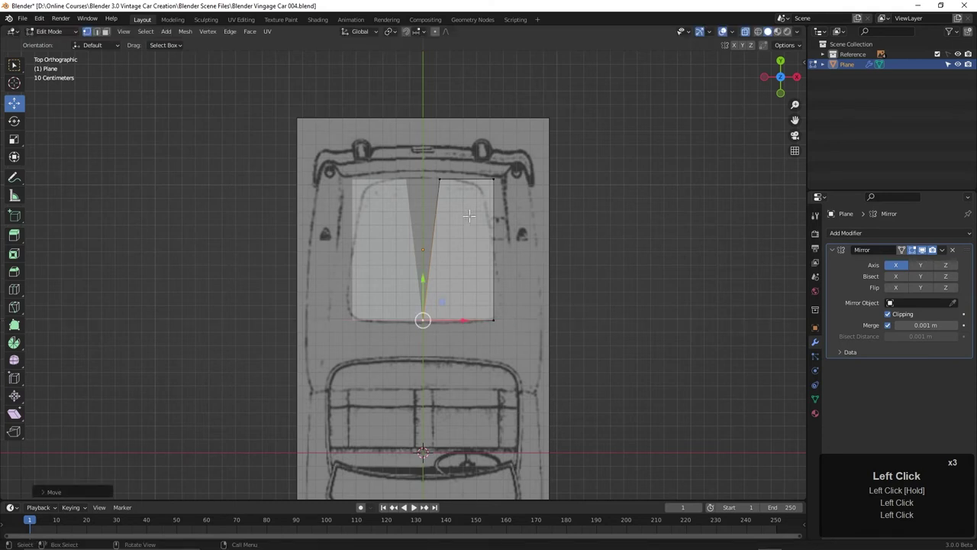
{"action": "left_click", "coordinate": [439, 179]}
{"action": "left_click_drag", "start_coordinate": [482, 178], "coordinate": [468, 229]}
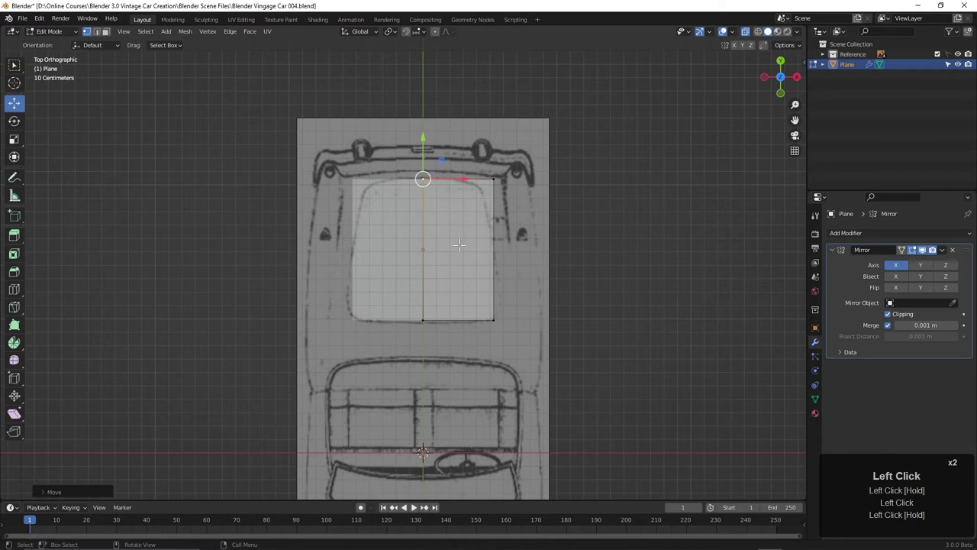
{"action": "key", "text": "g"}
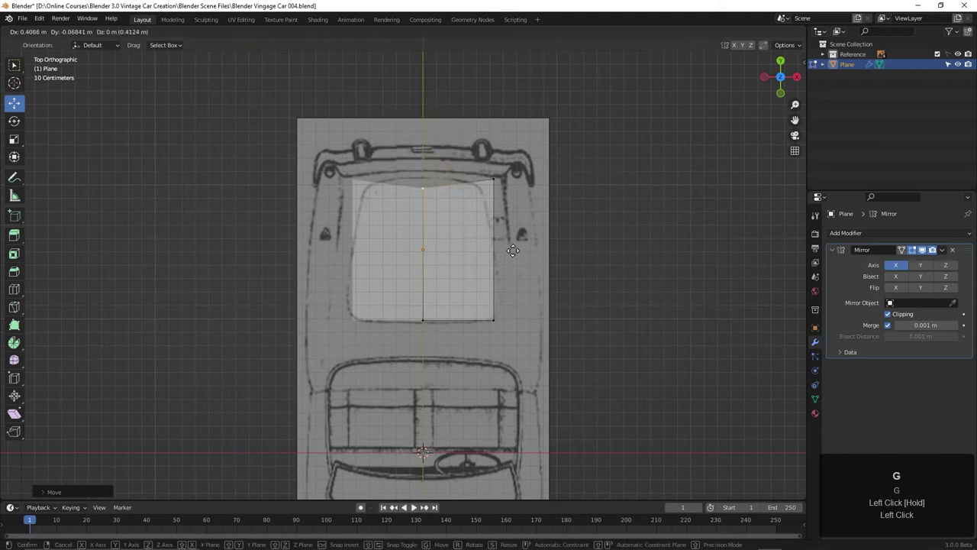
{"action": "right_click", "coordinate": [504, 239]}
{"action": "left_click_drag", "start_coordinate": [464, 178], "coordinate": [545, 297]}
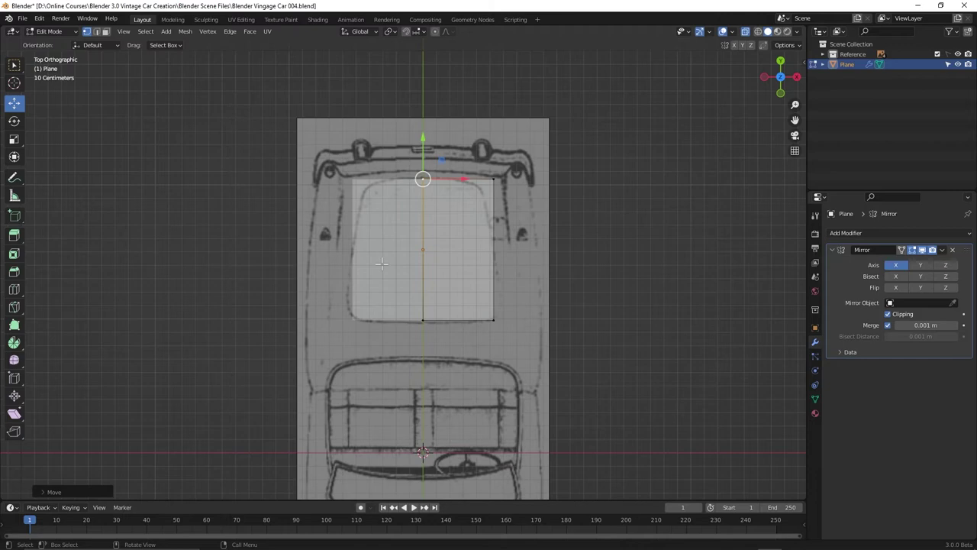
- Turn on On Cage for the Mirror modifier and pick the right-side corner vertices
{"action": "left_click", "coordinate": [902, 250]}
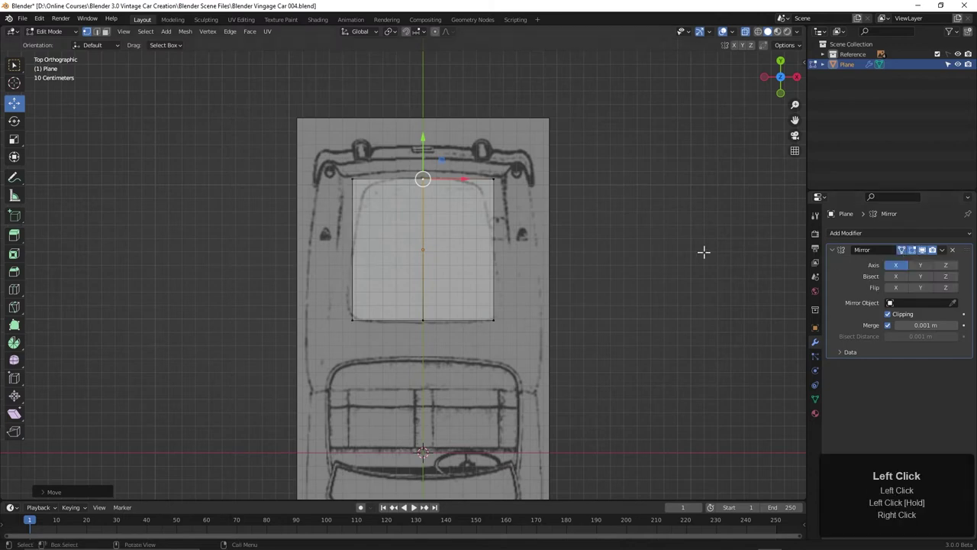
{"action": "left_click", "coordinate": [352, 180]}
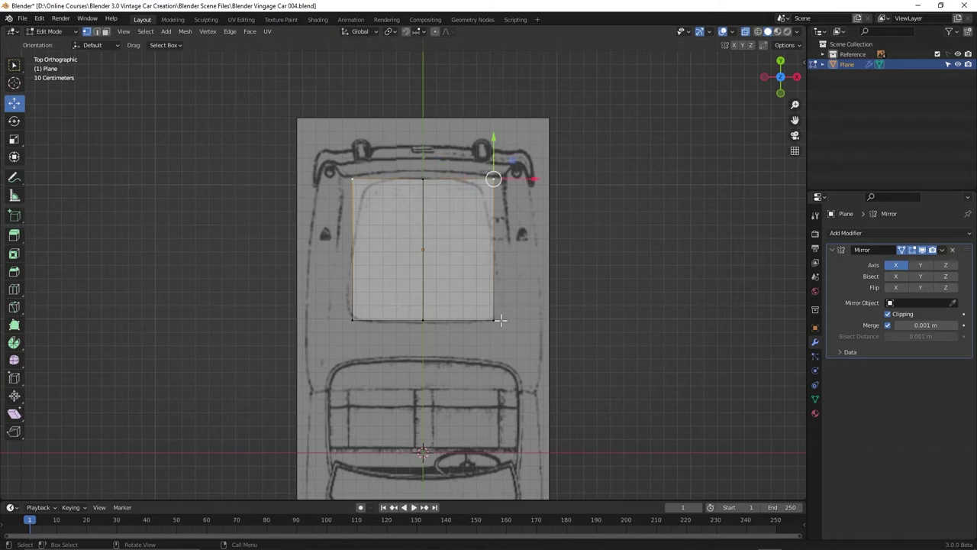
{"action": "left_click", "coordinate": [353, 320]}
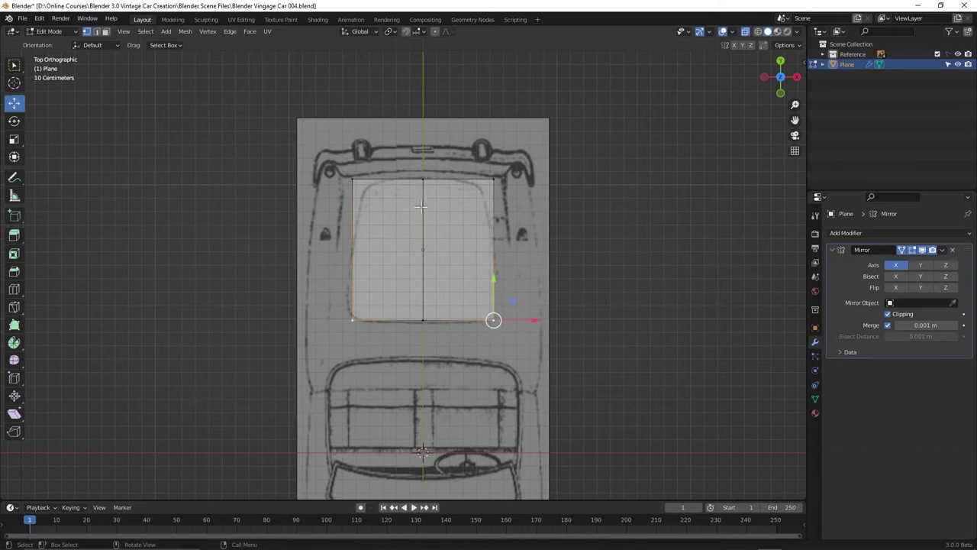
- Move the top-right and bottom-right corners onto the trunk outline, narrowing the panel's top
{"action": "key", "text": "3"}
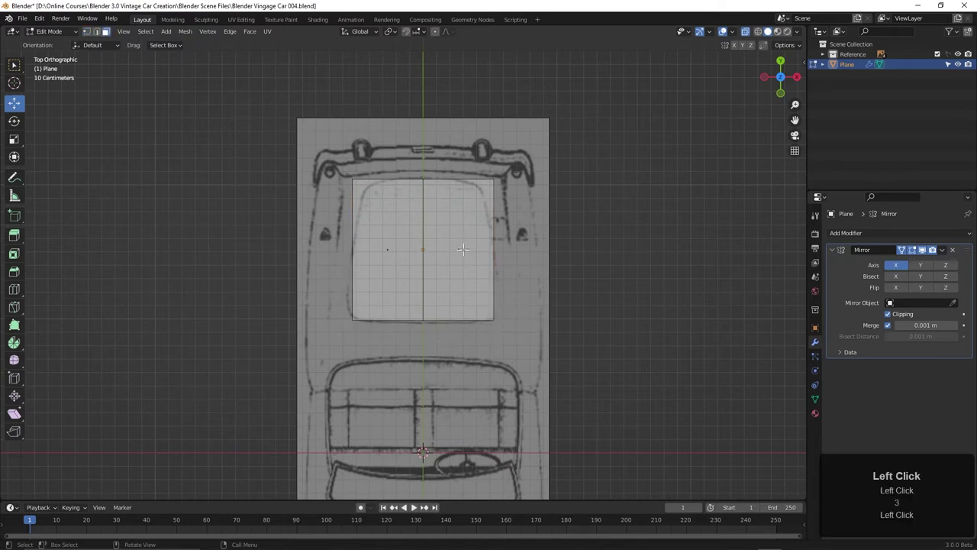
{"action": "left_click", "coordinate": [450, 265]}
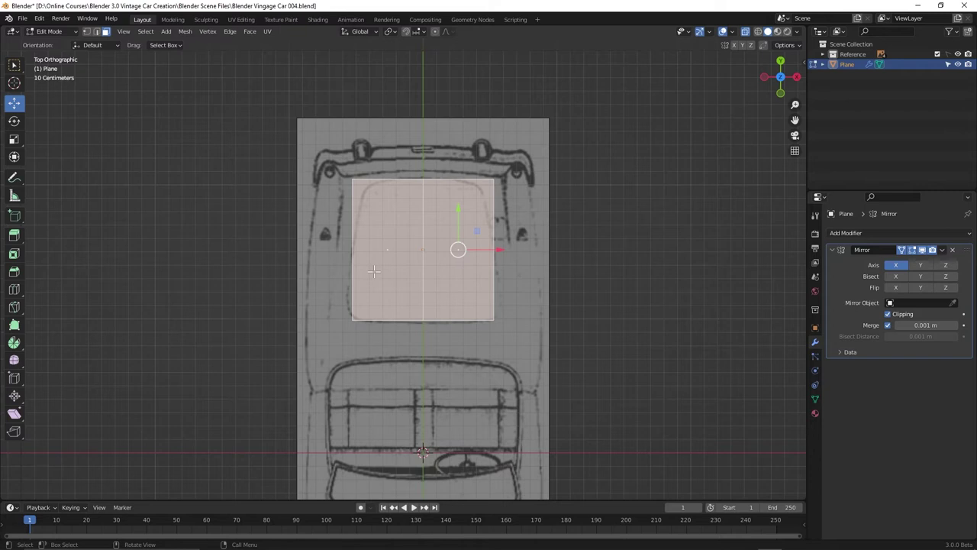
{"action": "key", "text": "1"}
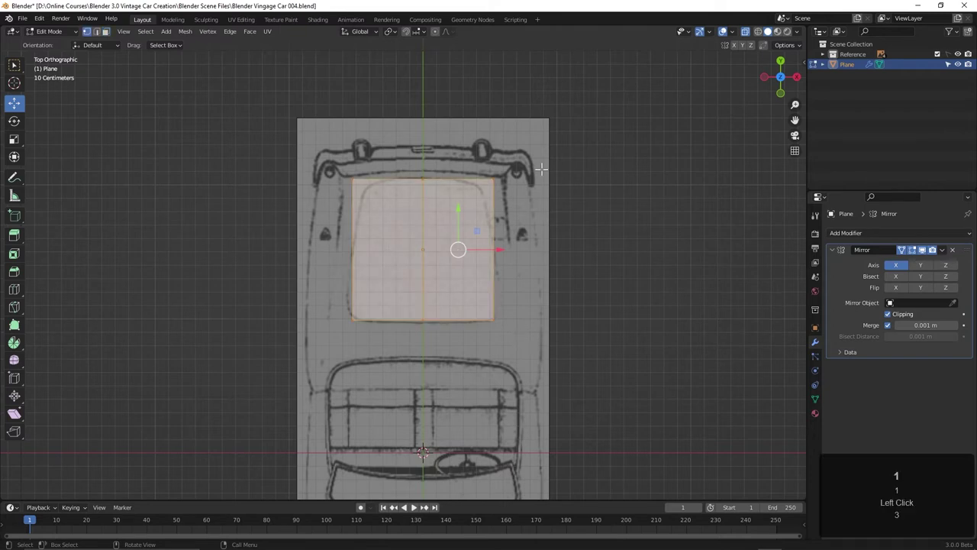
{"action": "left_click", "coordinate": [509, 174]}
{"action": "key", "text": "g"}
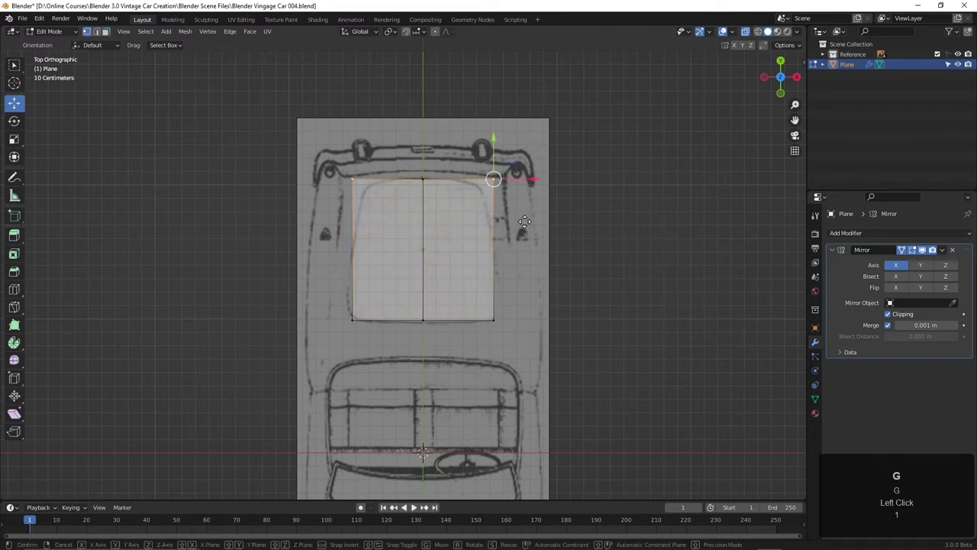
{"action": "left_click", "coordinate": [511, 231]}
{"action": "left_click", "coordinate": [494, 319]}
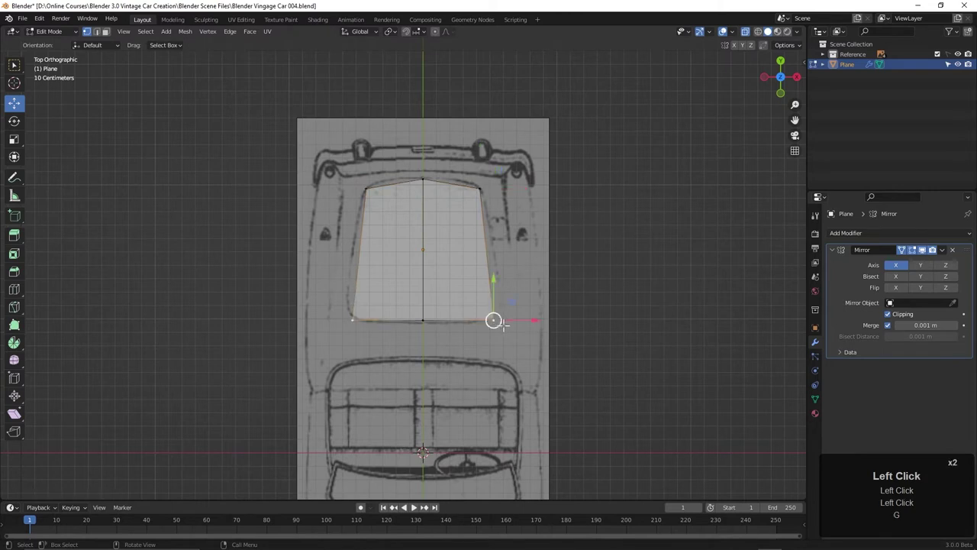
{"action": "key", "text": "g"}
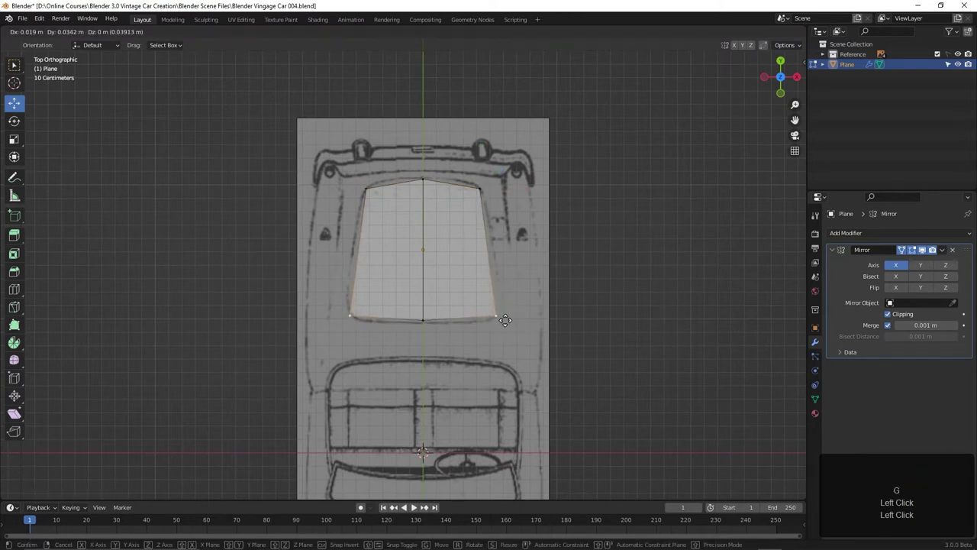
{"action": "left_click", "coordinate": [506, 319]}
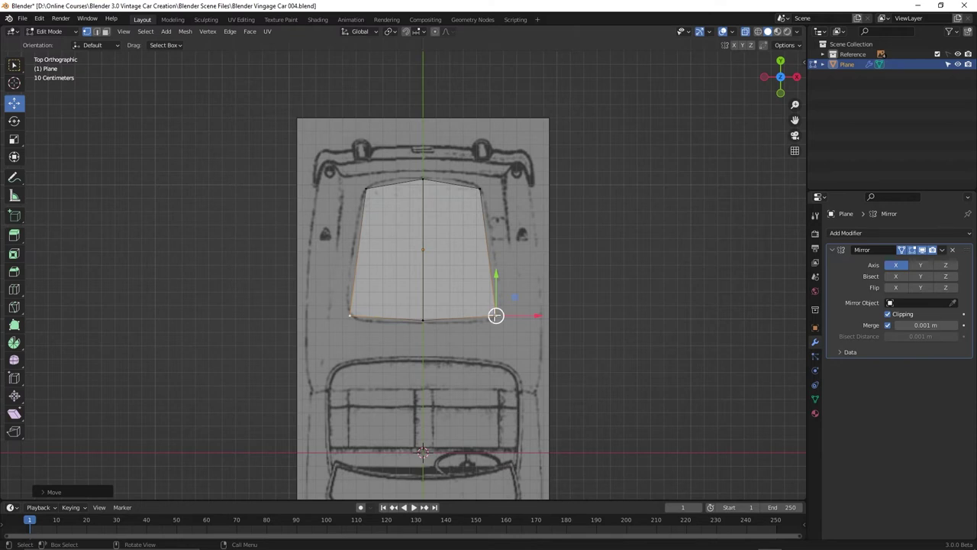
- Add a vertical edge loop across the zoomed-in panel
{"action": "scroll", "coordinate": [467, 314], "scroll_direction": "up", "scroll_amount": 2}
{"action": "middle_click_drag", "start_coordinate": [501, 317], "coordinate": [464, 325], "text": "shift"}
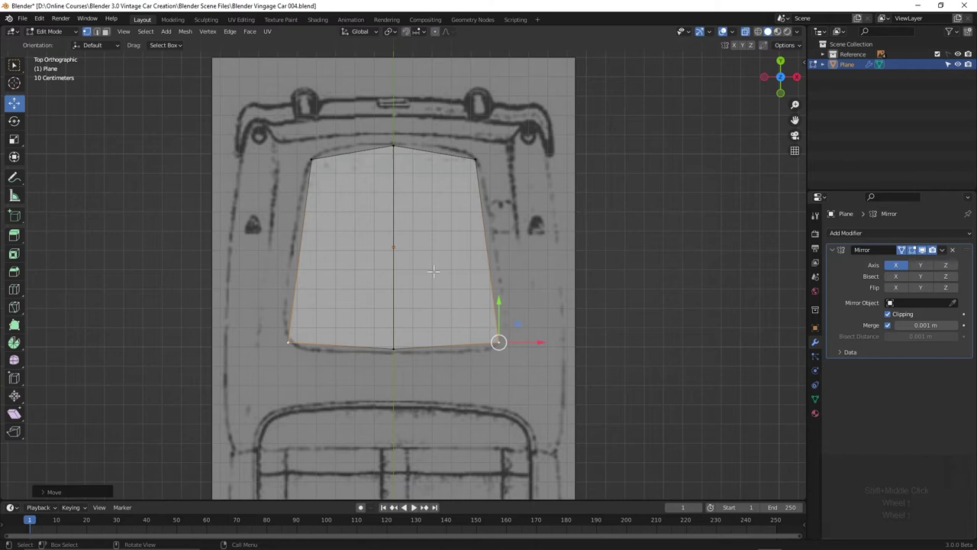
{"action": "key", "text": "ctrl+r"}
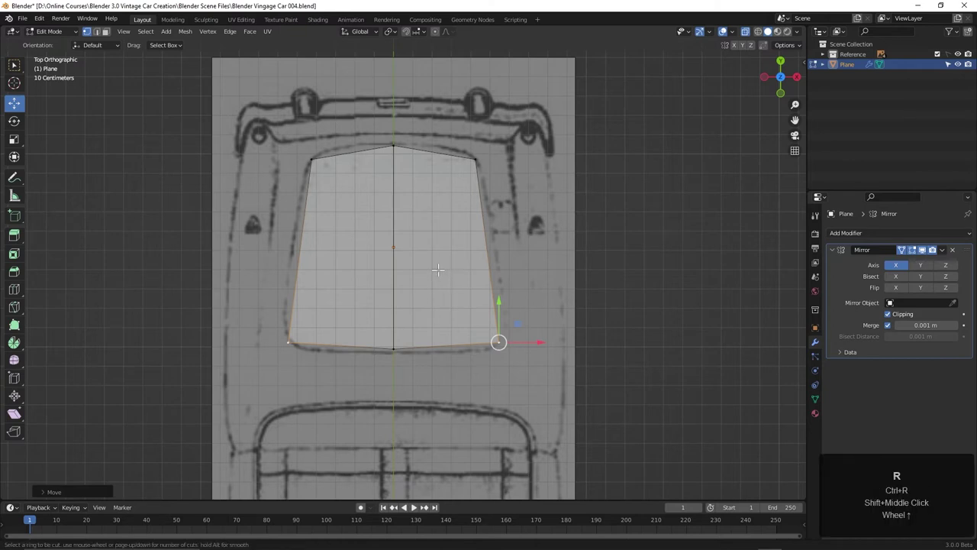
{"action": "left_click", "coordinate": [434, 159]}
{"action": "left_click", "coordinate": [434, 159]}
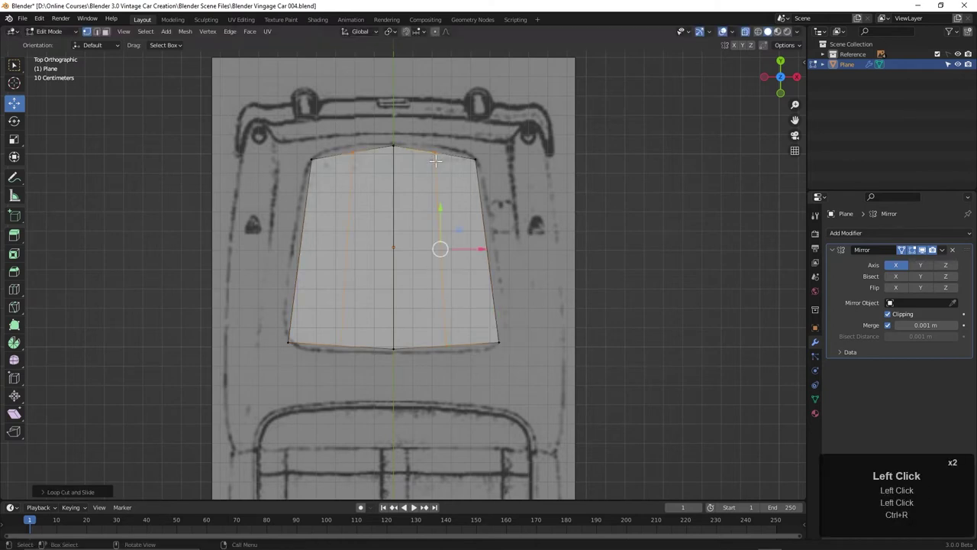
- Move the new bottom and top vertices so both edges curve along the trunk outline
{"action": "left_click", "coordinate": [446, 353]}
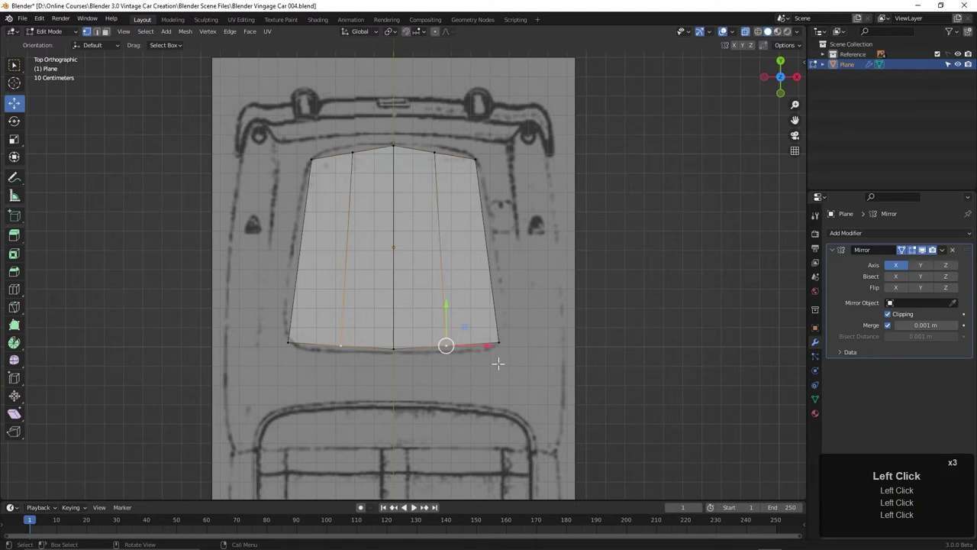
{"action": "key", "text": "g"}
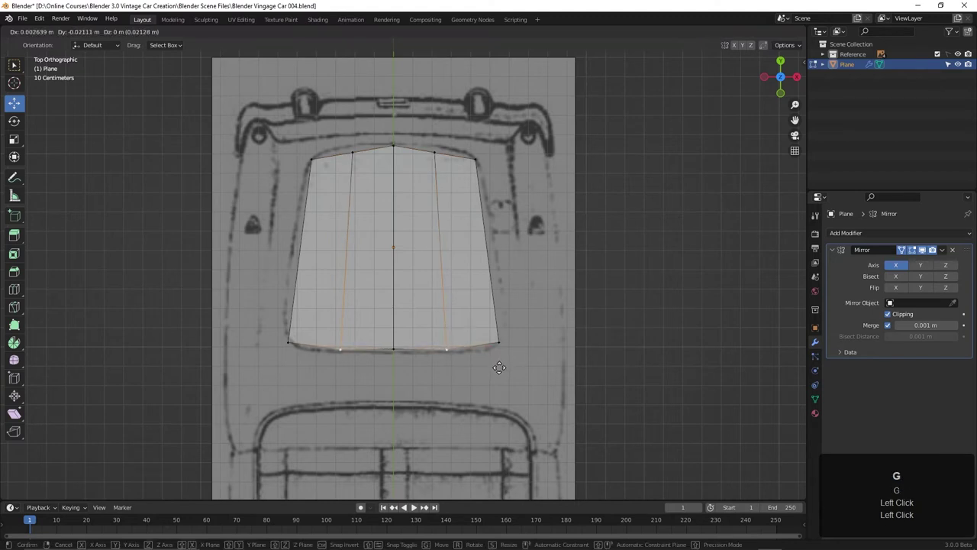
{"action": "left_click", "coordinate": [474, 355]}
{"action": "mouse_move", "coordinate": [394, 347]}
{"action": "left_mouse_down"}
{"action": "mouse_move", "coordinate": [396, 303]}
{"action": "mouse_move", "coordinate": [392, 347]}
{"action": "left_mouse_up"}
{"action": "left_click", "coordinate": [447, 349]}
{"action": "key", "text": "g"}
{"action": "left_click", "coordinate": [449, 350]}
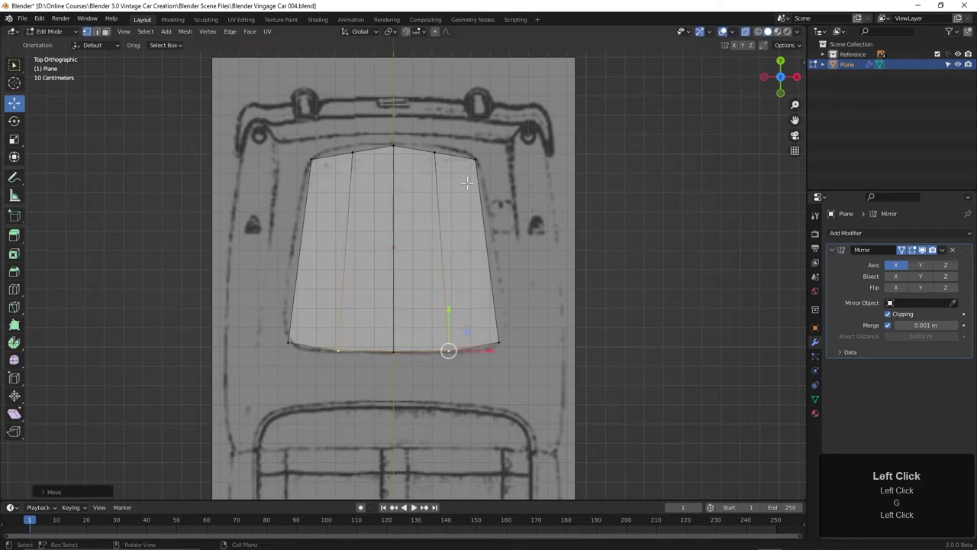
{"action": "left_click_drag", "start_coordinate": [439, 154], "coordinate": [461, 158]}
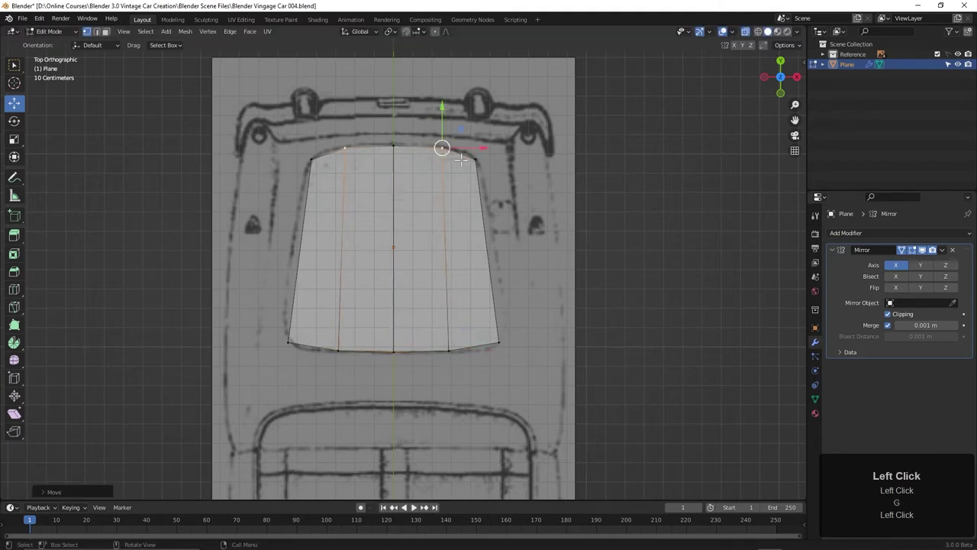
{"action": "left_click", "coordinate": [477, 159]}
{"action": "key", "text": "g"}
{"action": "left_click", "coordinate": [480, 156]}
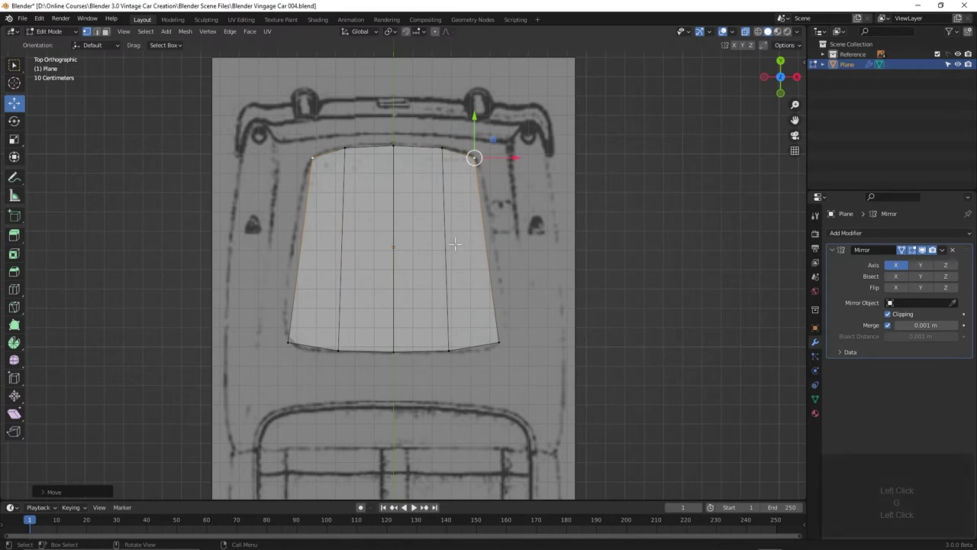
- Add two horizontal edge loops centred across the panel
{"action": "key", "text": "ctrl+r"}
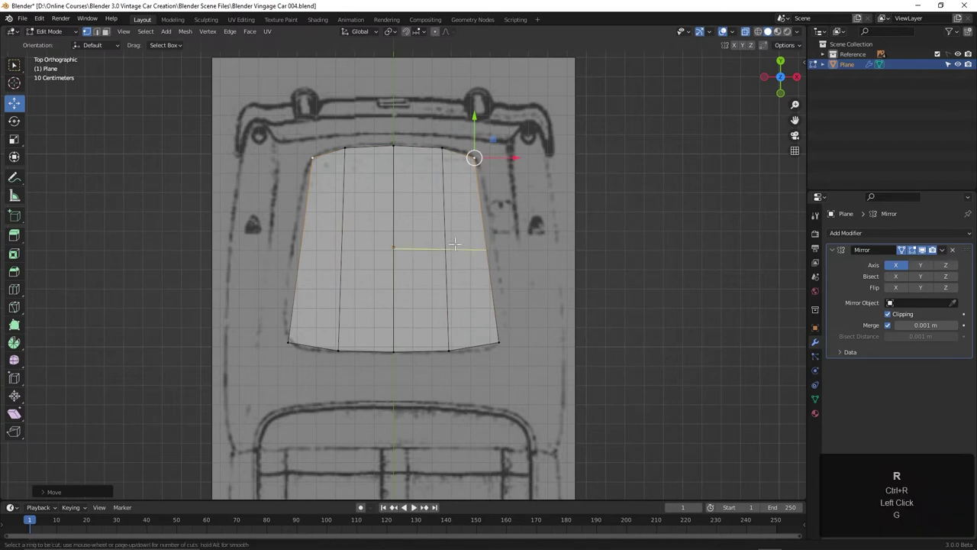
{"action": "scroll", "coordinate": [454, 243], "scroll_direction": "up", "scroll_amount": 1}
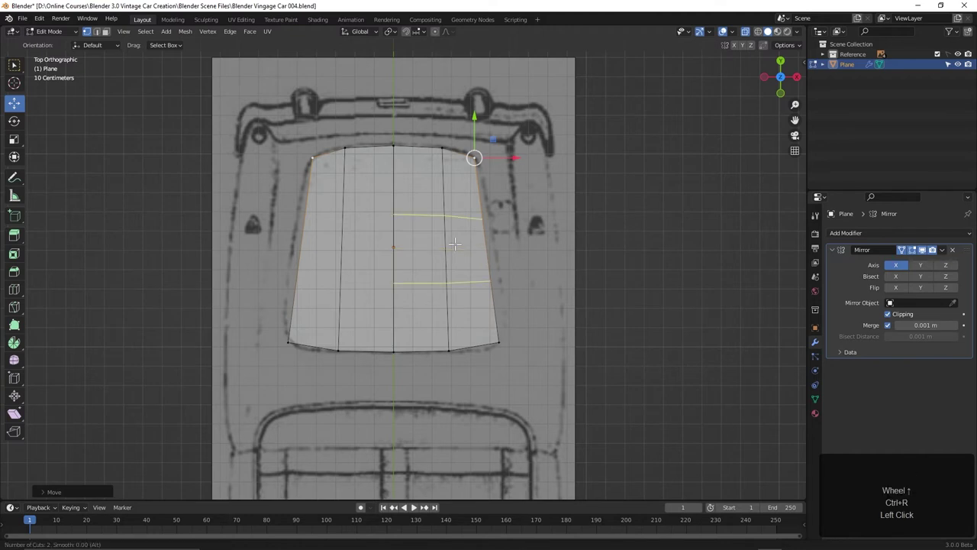
{"action": "left_click", "coordinate": [454, 243]}
{"action": "left_click", "coordinate": [454, 243]}
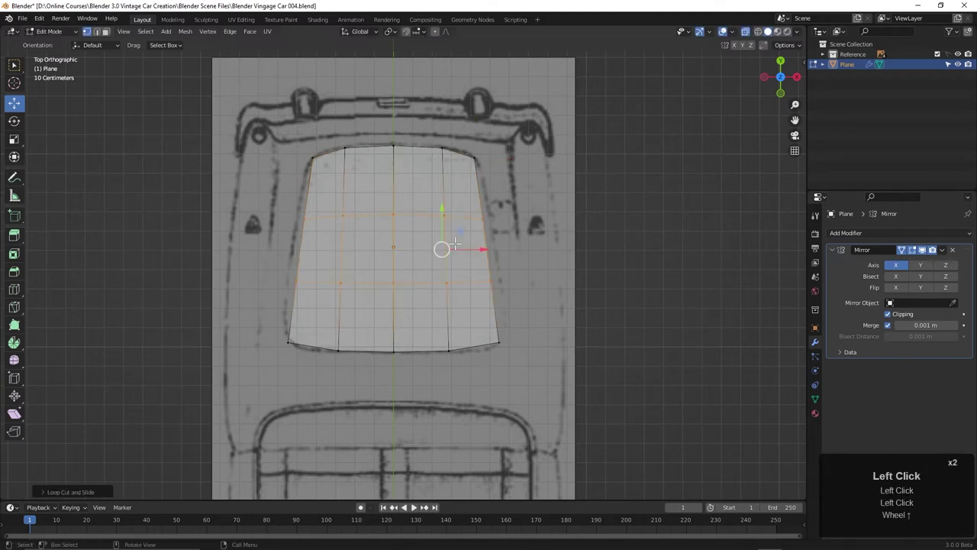
- Pull the right-side loop vertex and lower-right corner outward onto the trunk outline
{"action": "left_click", "coordinate": [483, 219]}
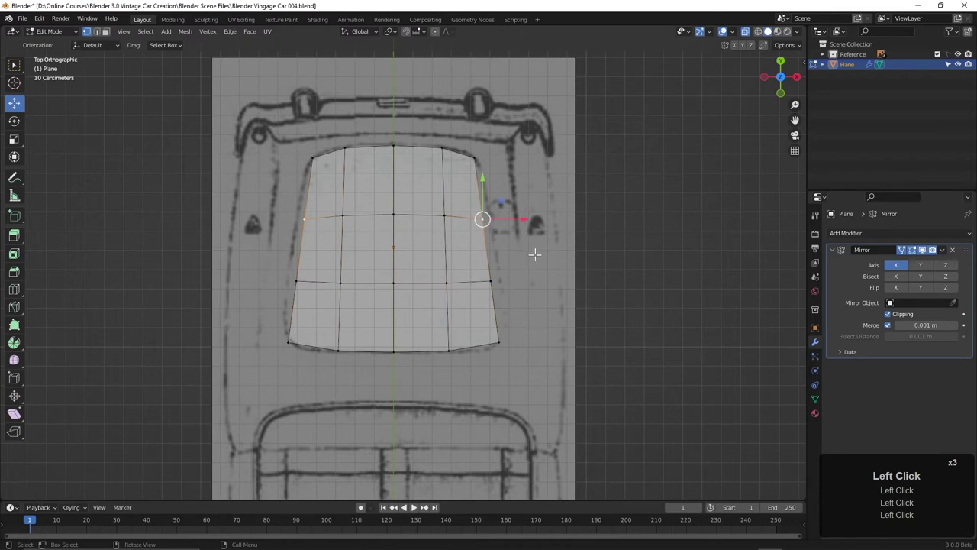
{"action": "left_click", "coordinate": [534, 254]}
{"action": "left_click", "coordinate": [491, 282]}
{"action": "key", "text": "g"}
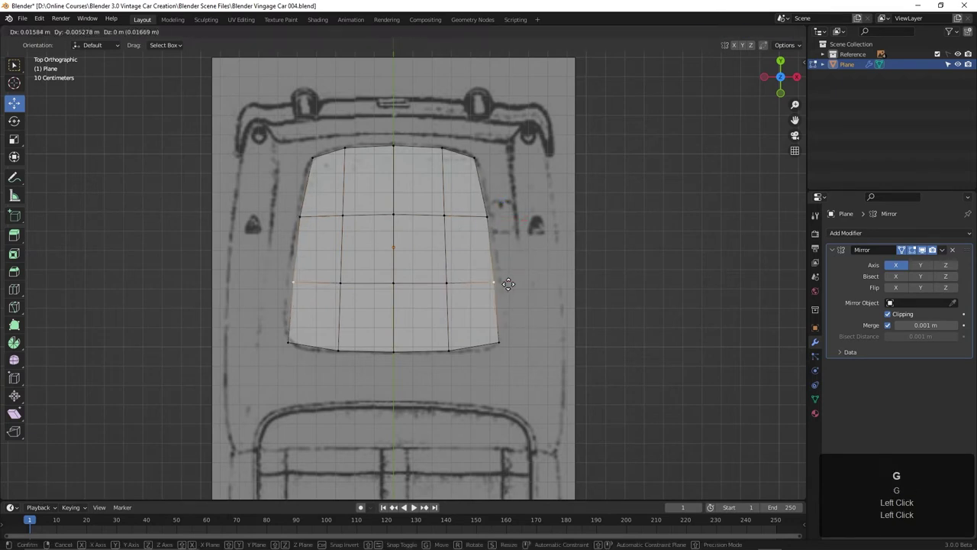
{"action": "left_click", "coordinate": [510, 283]}
{"action": "left_click", "coordinate": [500, 343]}
{"action": "key", "text": "g"}
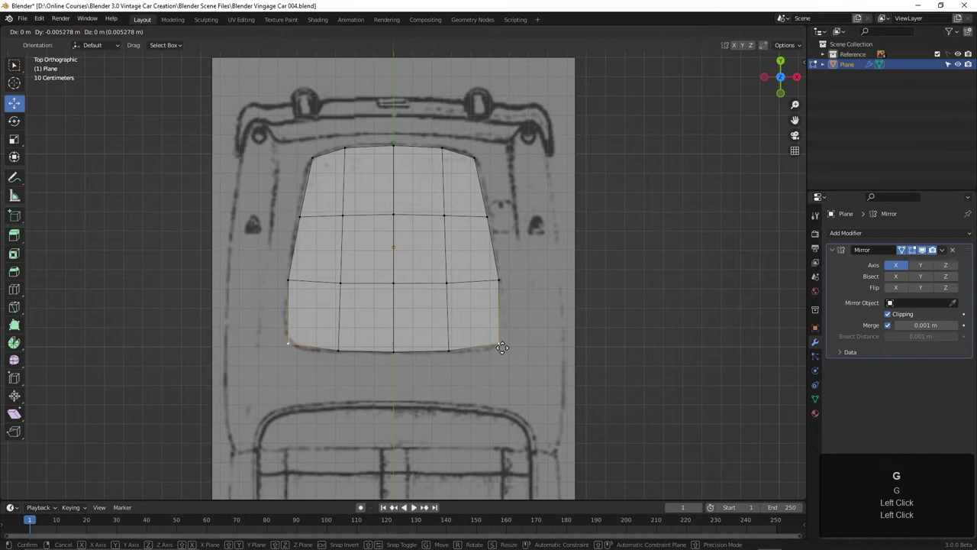
{"action": "left_click", "coordinate": [500, 345]}
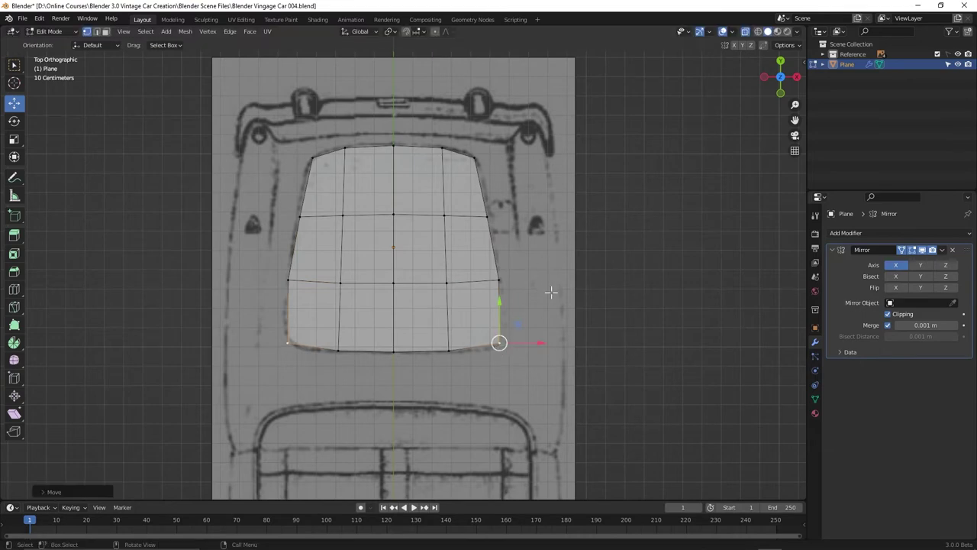
- In Right side view, raise the panel's edge up to the trunk top
{"action": "middle_click_drag", "start_coordinate": [585, 309], "coordinate": [500, 244]}
{"action": "scroll", "coordinate": [559, 270], "scroll_direction": "down", "scroll_amount": 6}
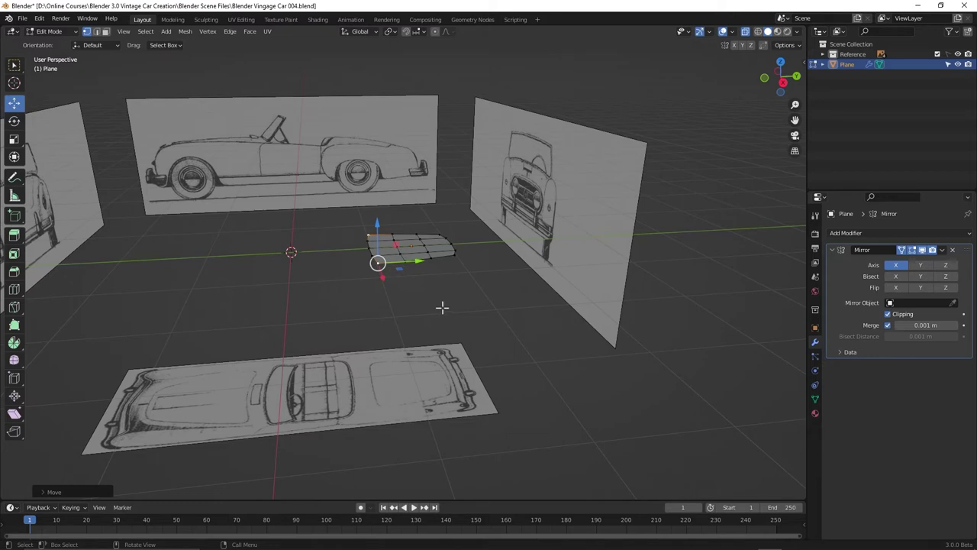
{"action": "key", "text": "KP_3"}
{"action": "scroll", "coordinate": [442, 305], "scroll_direction": "up", "scroll_amount": 2}
{"action": "middle_click", "coordinate": [473, 307]}
{"action": "middle_click_drag", "start_coordinate": [458, 312], "coordinate": [477, 335], "text": "shift"}
{"action": "scroll", "coordinate": [478, 303], "scroll_direction": "up", "scroll_amount": 2}
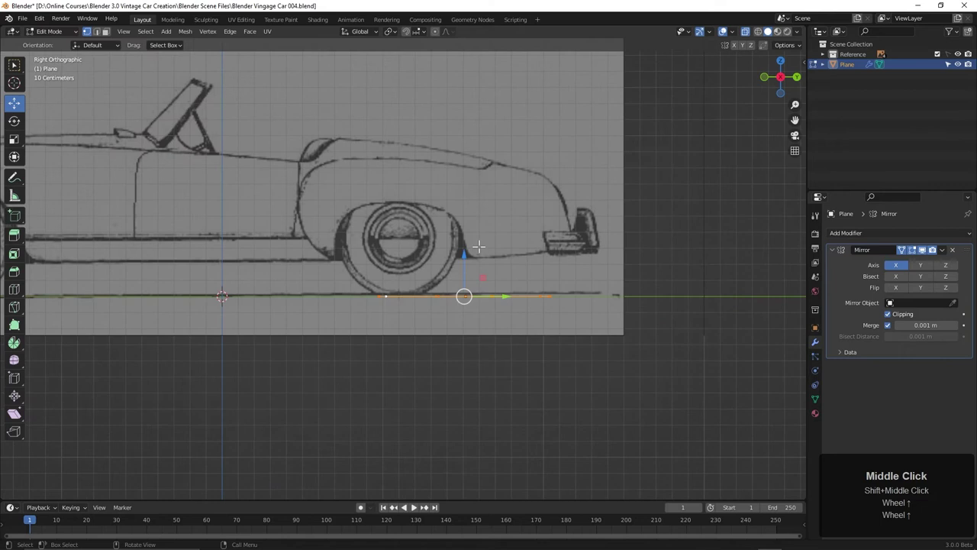
{"action": "left_click_drag", "start_coordinate": [465, 254], "coordinate": [474, 86]}
{"action": "middle_click_drag", "start_coordinate": [577, 205], "coordinate": [608, 252], "text": "shift"}
- Tilt the edge to the trunk slope and lower it slightly onto the trunk line
{"action": "key", "text": "r"}
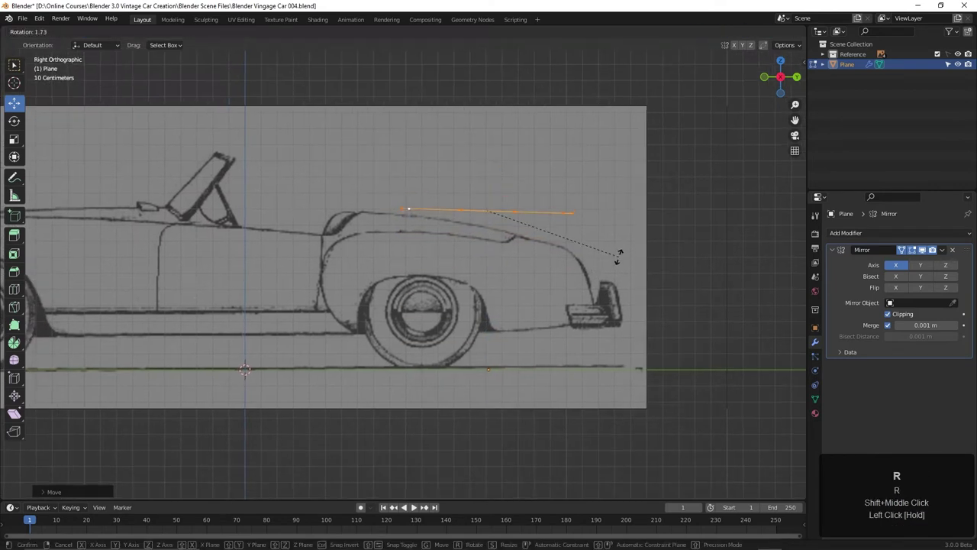
{"action": "left_click", "coordinate": [590, 252]}
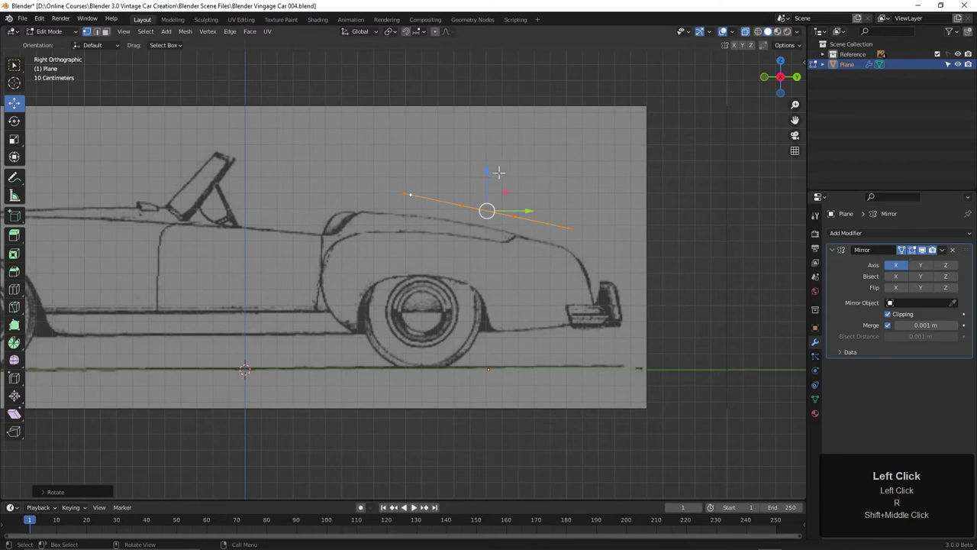
{"action": "left_click_drag", "start_coordinate": [496, 171], "coordinate": [479, 194]}
{"action": "scroll", "coordinate": [456, 301], "scroll_direction": "down", "scroll_amount": 3}
{"action": "scroll", "coordinate": [456, 301], "scroll_direction": "down", "scroll_amount": 2}
{"action": "middle_click_drag", "start_coordinate": [456, 301], "coordinate": [427, 322]}
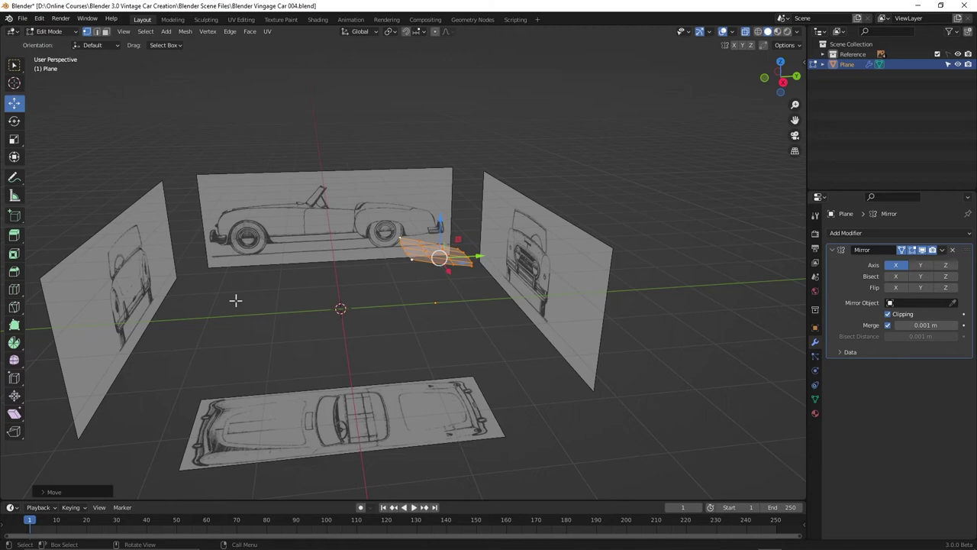
- In Back view, lower the panel and drop its bottom edge loop onto the trunk
{"action": "key", "text": "ctrl+KP_1"}
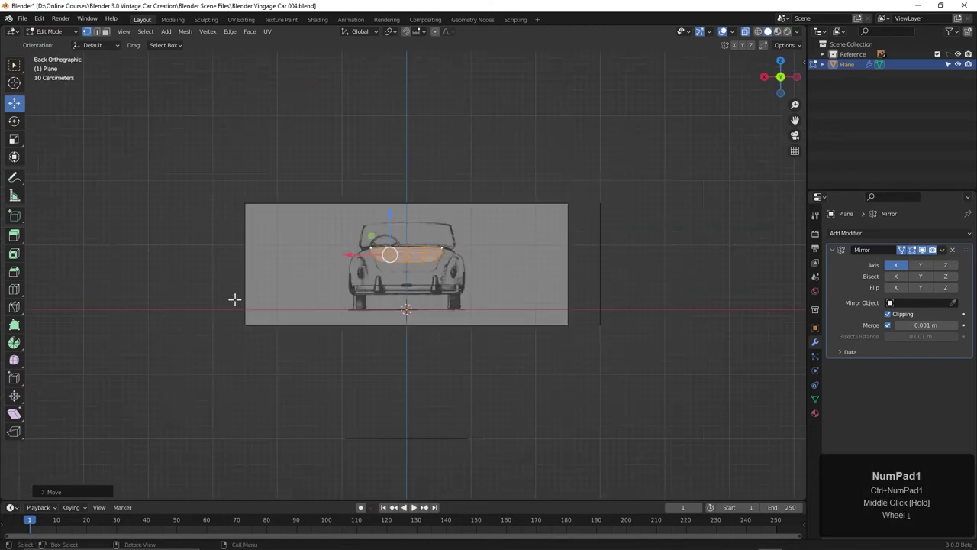
{"action": "scroll", "coordinate": [455, 283], "scroll_direction": "up", "scroll_amount": 4}
{"action": "scroll", "coordinate": [455, 283], "scroll_direction": "up", "scroll_amount": 3}
{"action": "middle_click_drag", "start_coordinate": [456, 279], "coordinate": [447, 307], "text": "shift"}
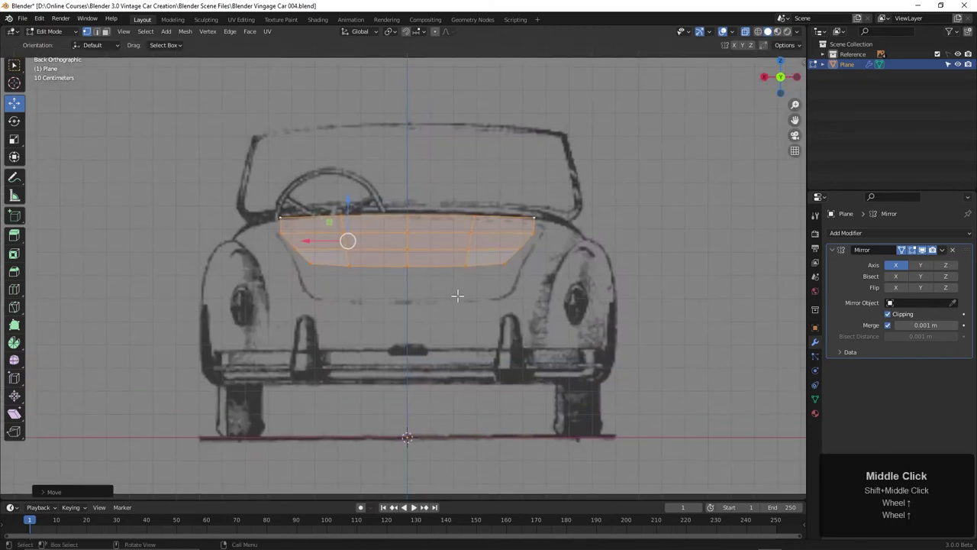
{"action": "mouse_move", "coordinate": [350, 203]}
{"action": "left_mouse_down"}
{"action": "mouse_move", "coordinate": [349, 216]}
{"action": "mouse_move", "coordinate": [352, 202]}
{"action": "left_mouse_up"}
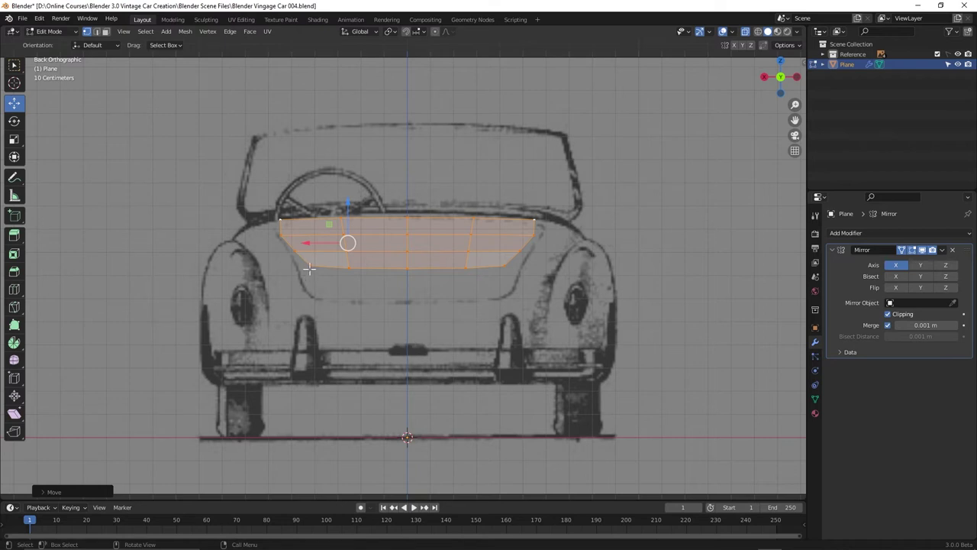
{"action": "left_click", "coordinate": [365, 267], "text": "alt"}
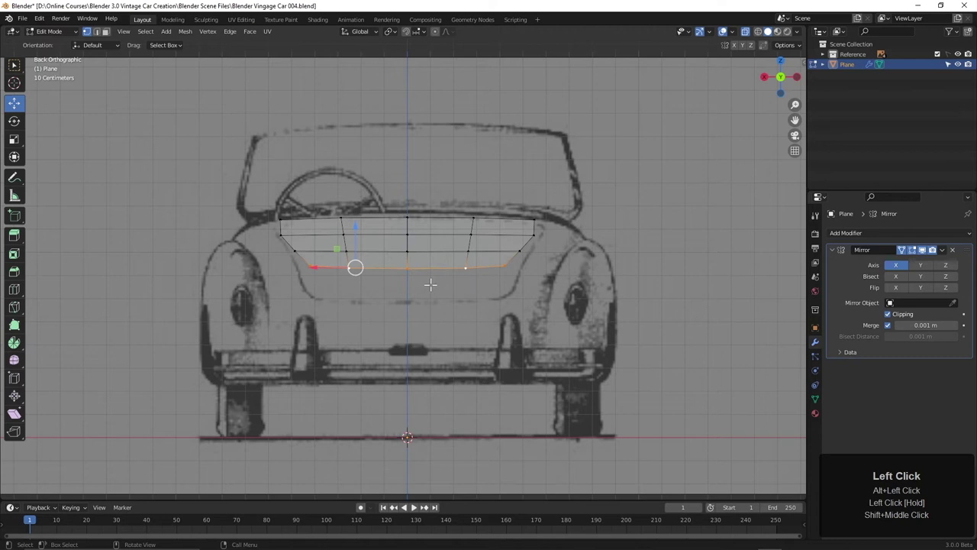
{"action": "key", "text": "g"}
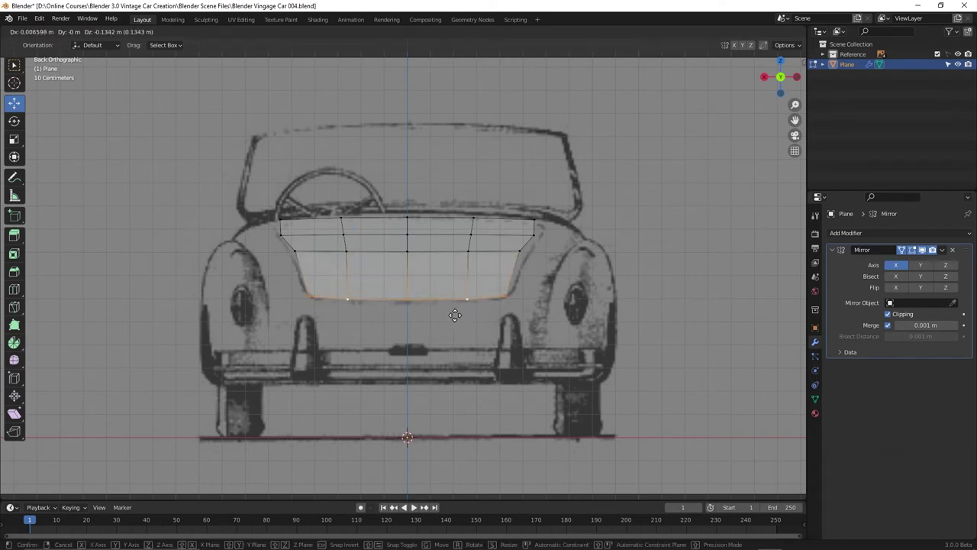
{"action": "left_click", "coordinate": [454, 313]}
- Pull the middle and top edge loops down to follow the rear deck's curve
{"action": "left_click", "coordinate": [351, 298]}
{"action": "left_click", "coordinate": [319, 252]}
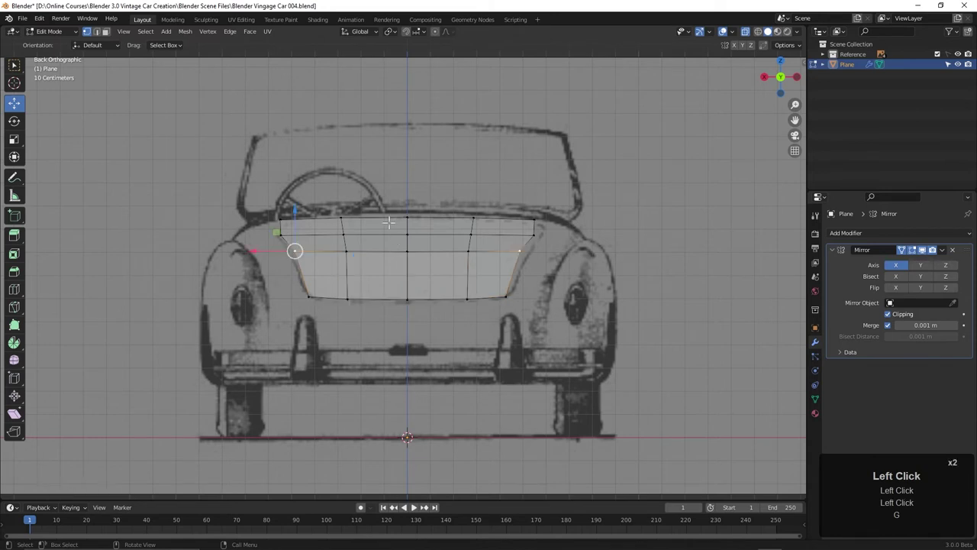
{"action": "left_click", "coordinate": [390, 260], "text": "alt"}
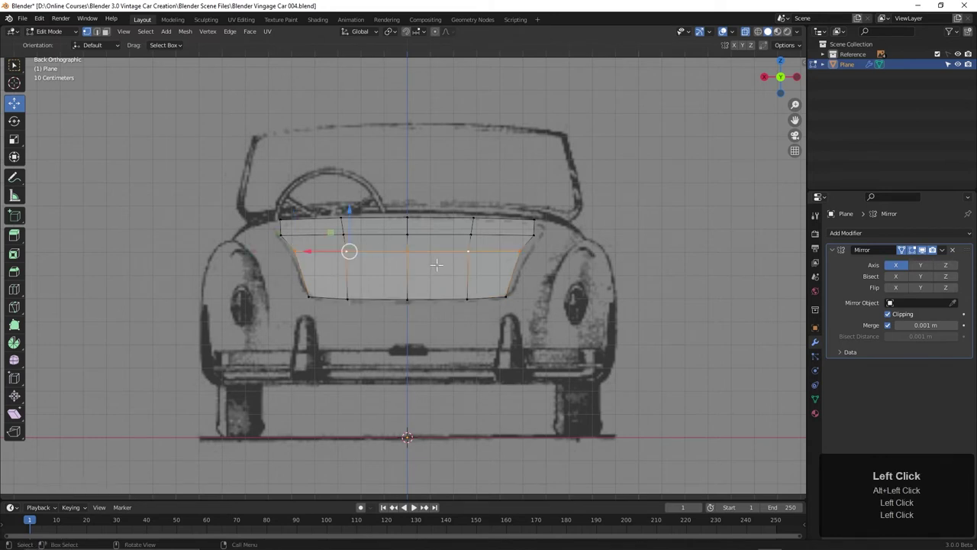
{"action": "left_click_drag", "start_coordinate": [351, 213], "coordinate": [352, 224]}
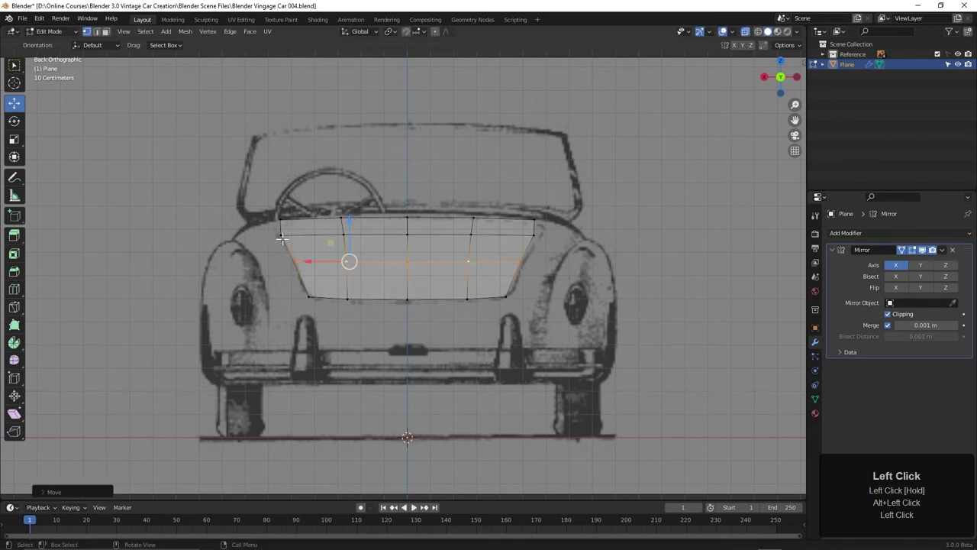
{"action": "left_click", "coordinate": [269, 218], "text": "alt"}
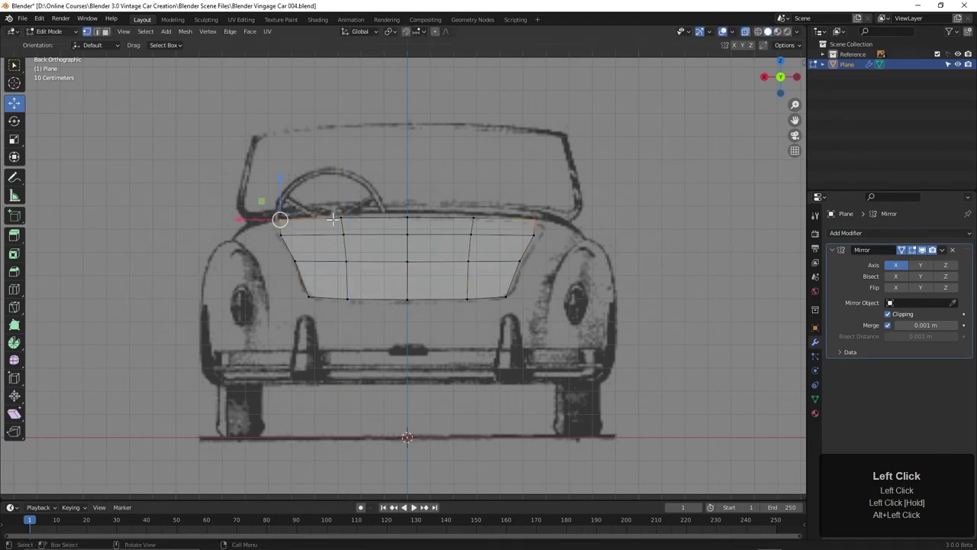
{"action": "key", "text": "g"}
{"action": "left_click_drag", "start_coordinate": [333, 220], "coordinate": [300, 264]}
{"action": "left_click", "coordinate": [309, 266]}
- Nudge individual top-edge and second-row vertices onto the back-view trunk outline
{"action": "left_click", "coordinate": [309, 298]}
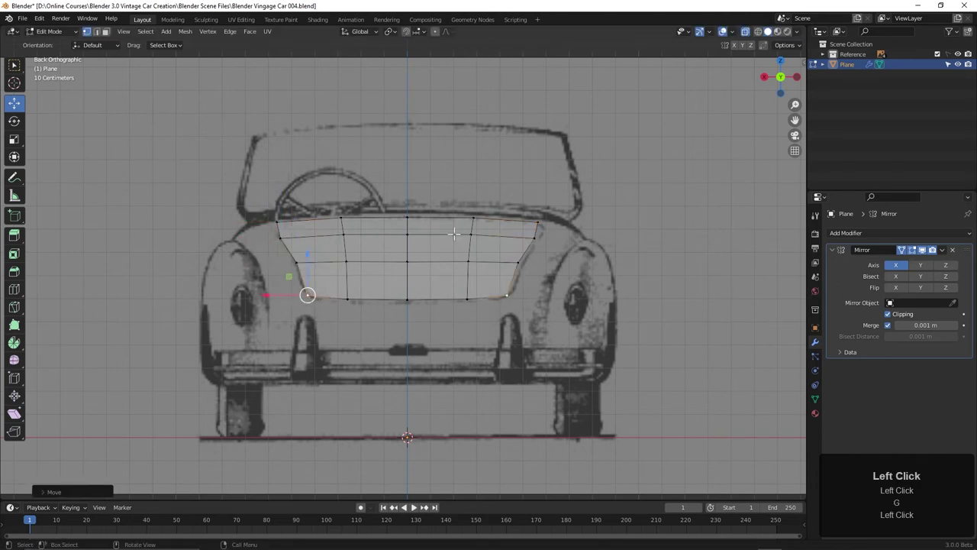
{"action": "left_click", "coordinate": [345, 220]}
{"action": "key", "text": "g"}
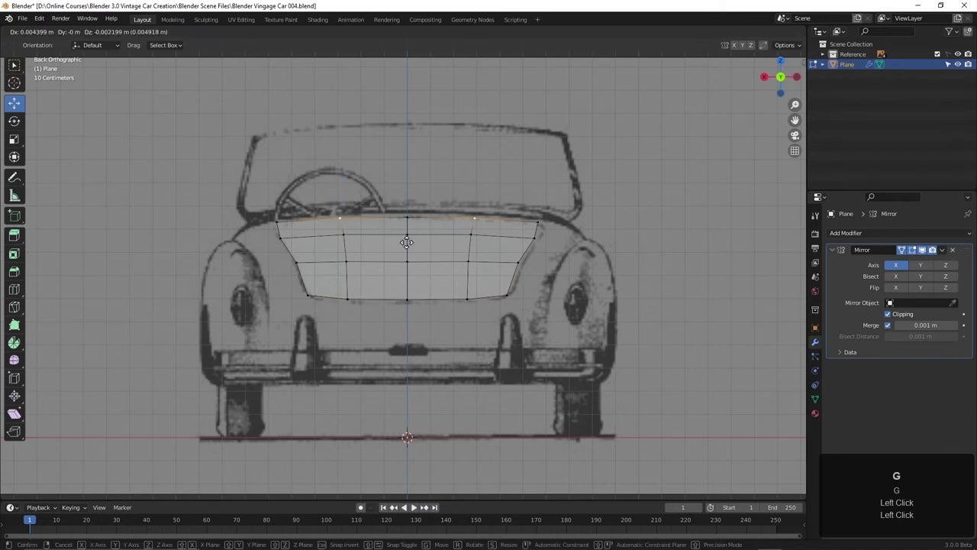
{"action": "left_click", "coordinate": [406, 243]}
{"action": "left_click_drag", "start_coordinate": [344, 233], "coordinate": [345, 234]}
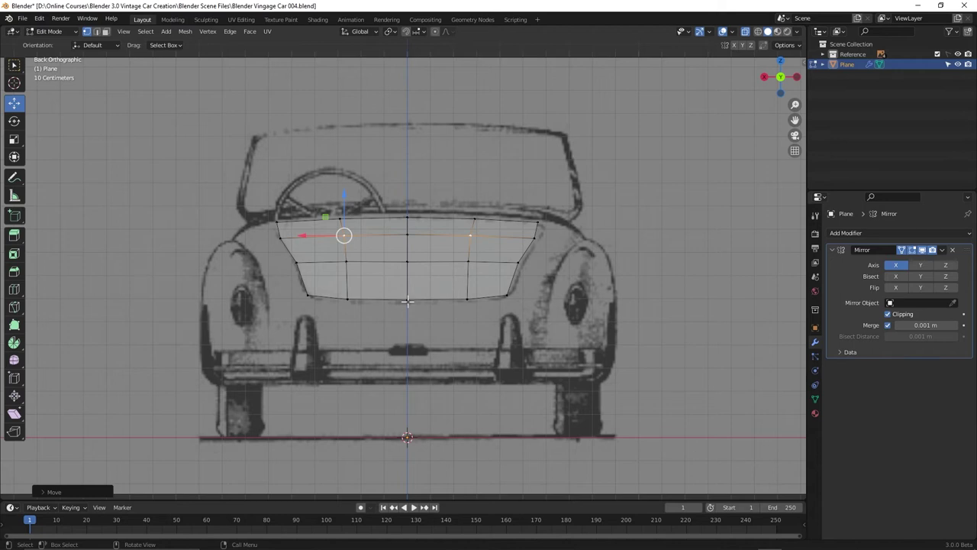
- Orbit around the curved panel and toggle X-ray to inspect its shape
{"action": "middle_click_drag", "start_coordinate": [387, 306], "coordinate": [389, 264]}
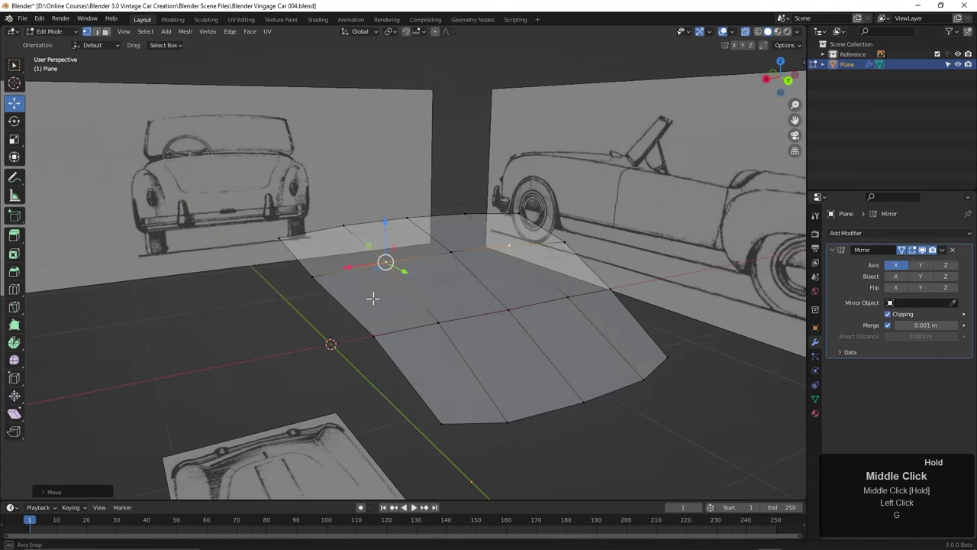
{"action": "scroll", "coordinate": [409, 297], "scroll_direction": "down", "scroll_amount": 3}
{"action": "middle_click_drag", "start_coordinate": [410, 297], "coordinate": [559, 309]}
{"action": "key", "text": "alt+z"}
{"action": "scroll", "coordinate": [439, 301], "scroll_direction": "down", "scroll_amount": 2}
- Return to Object Mode and zoom in on the panel's profile in Right side view
{"action": "key", "text": "Tab"}
{"action": "scroll", "coordinate": [489, 311], "scroll_direction": "down", "scroll_amount": 2}
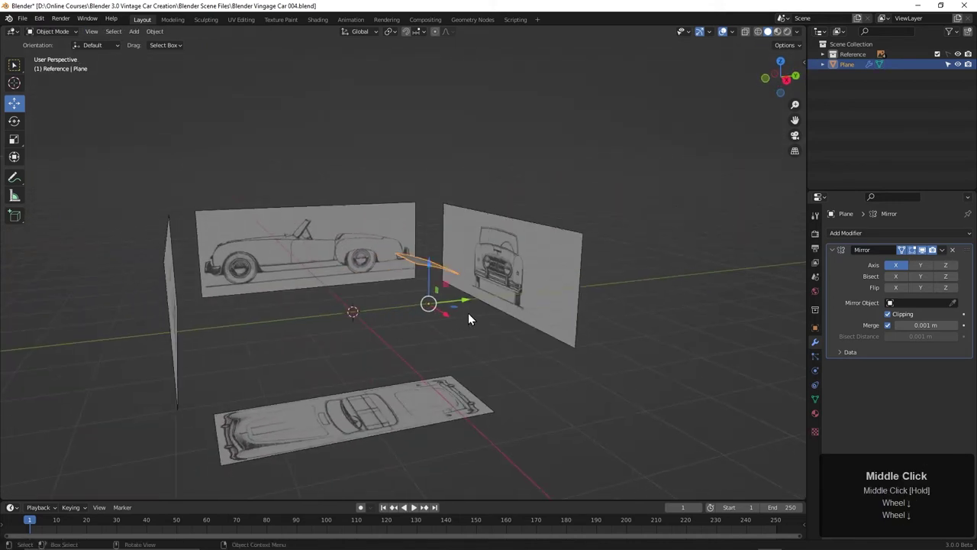
{"action": "key", "text": "KP_3"}
{"action": "scroll", "coordinate": [469, 306], "scroll_direction": "up", "scroll_amount": 3}
{"action": "middle_click_drag", "start_coordinate": [523, 295], "coordinate": [468, 286], "text": "shift"}
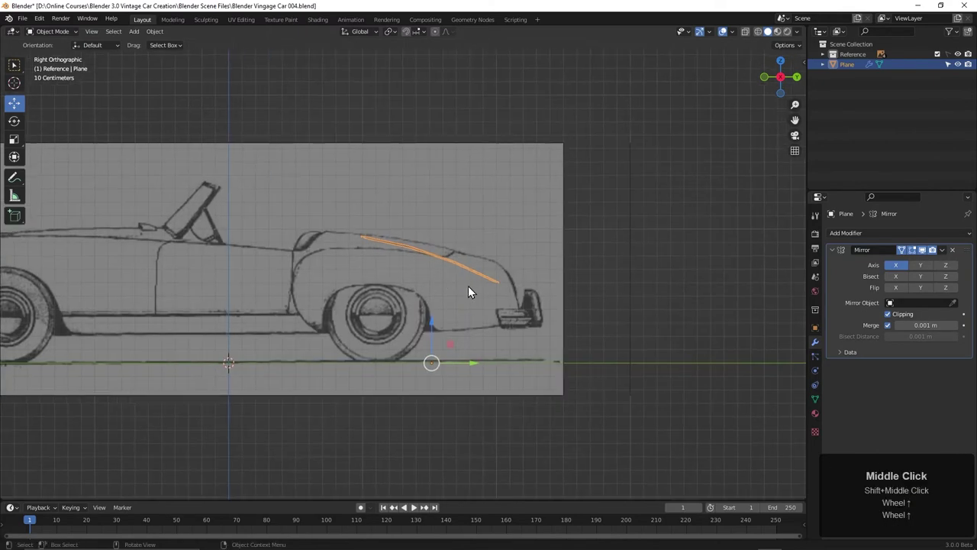
{"action": "scroll", "coordinate": [468, 286], "scroll_direction": "up", "scroll_amount": 3}
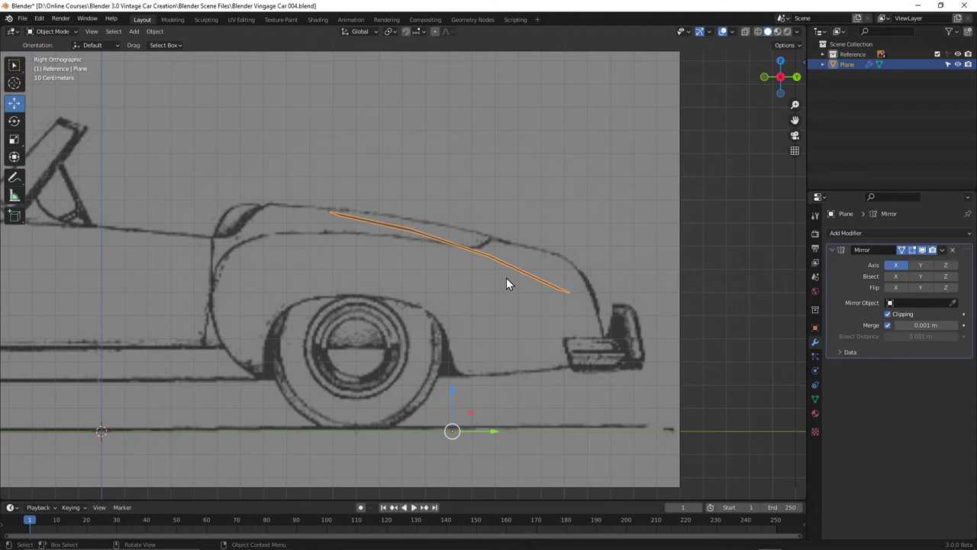
{"action": "scroll", "coordinate": [506, 284], "scroll_direction": "up", "scroll_amount": 2}
- Split the viewport into four views and frame the panel in the perspective view
{"action": "key", "text": "ctrl+alt+q"}
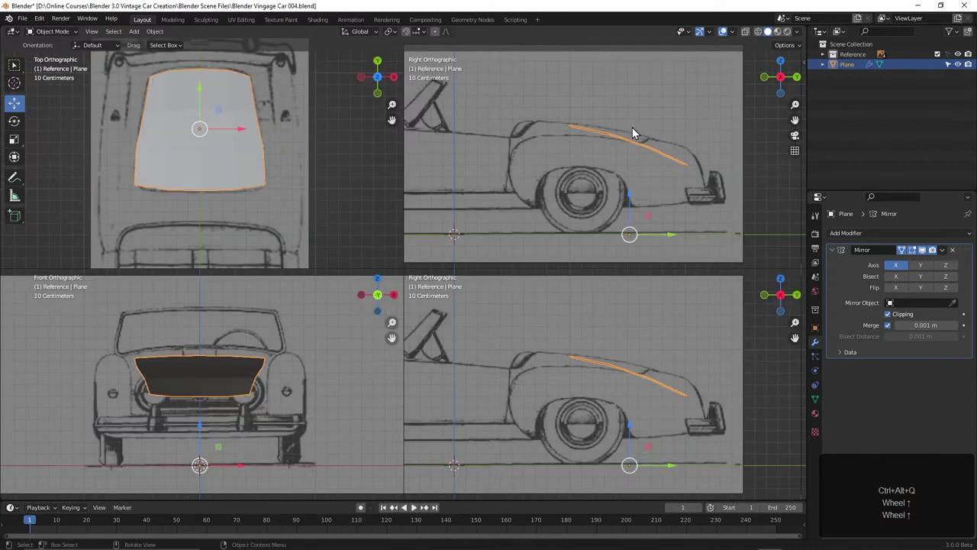
{"action": "middle_click_drag", "start_coordinate": [710, 161], "coordinate": [672, 210]}
{"action": "scroll", "coordinate": [648, 381], "scroll_direction": "up", "scroll_amount": 2}
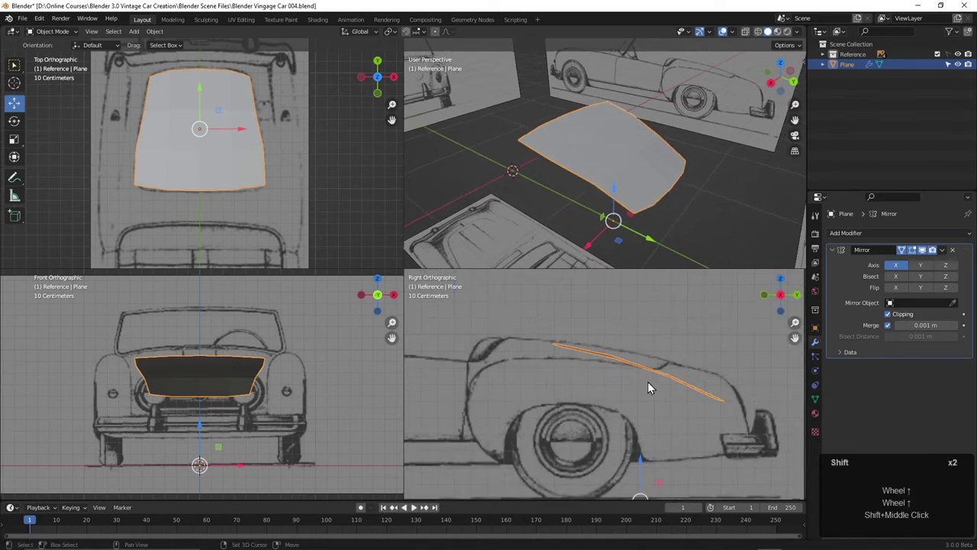
{"action": "middle_click_drag", "start_coordinate": [647, 381], "coordinate": [634, 387], "text": "shift"}
{"action": "scroll", "coordinate": [263, 381], "scroll_direction": "up", "scroll_amount": 2}
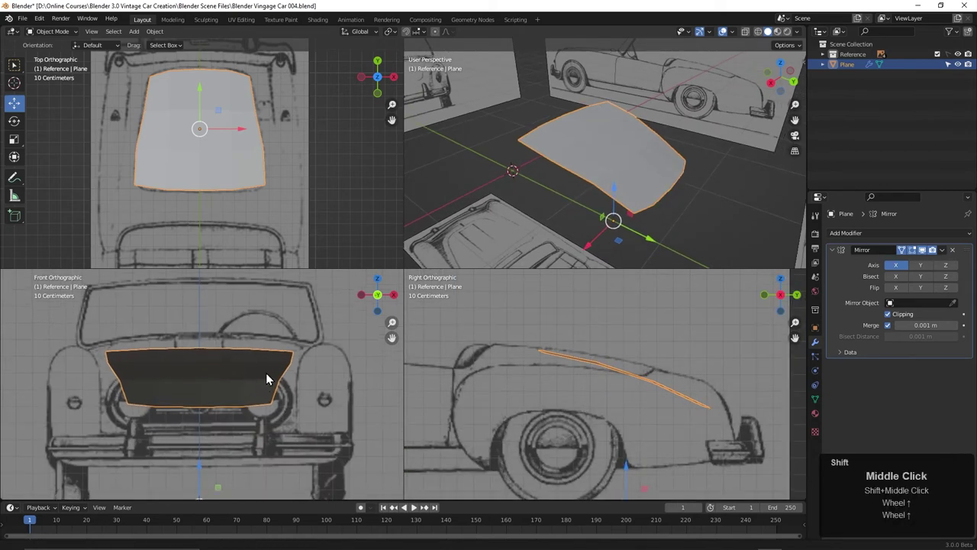
{"action": "scroll", "coordinate": [245, 168], "scroll_direction": "up", "scroll_amount": 2}
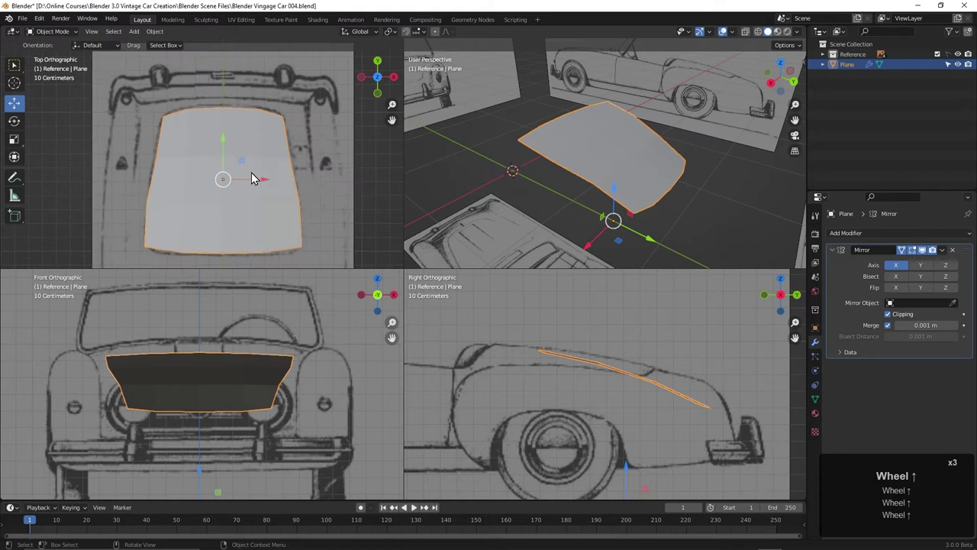
- Pan and zoom the top and front views so the panel and whole car are framed
{"action": "middle_click_drag", "start_coordinate": [255, 179], "coordinate": [247, 150], "text": "shift"}
{"action": "middle_click_drag", "start_coordinate": [313, 154], "coordinate": [313, 154]}
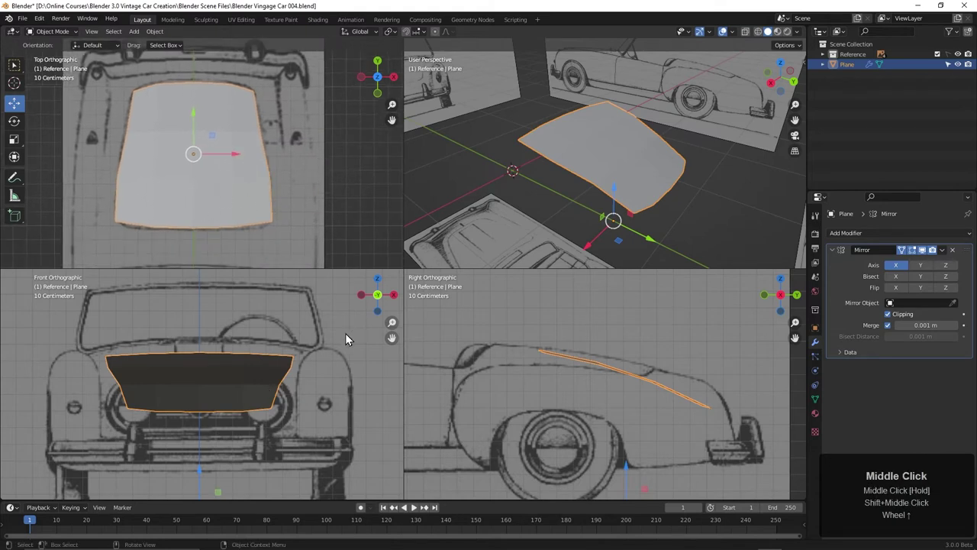
{"action": "middle_click_drag", "start_coordinate": [252, 358], "coordinate": [170, 367]}
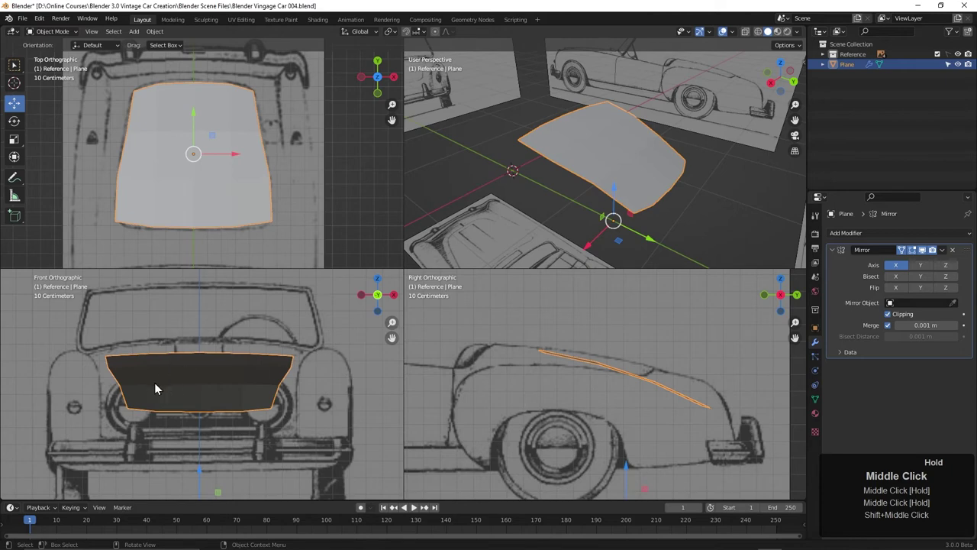
{"action": "middle_click", "coordinate": [672, 393]}
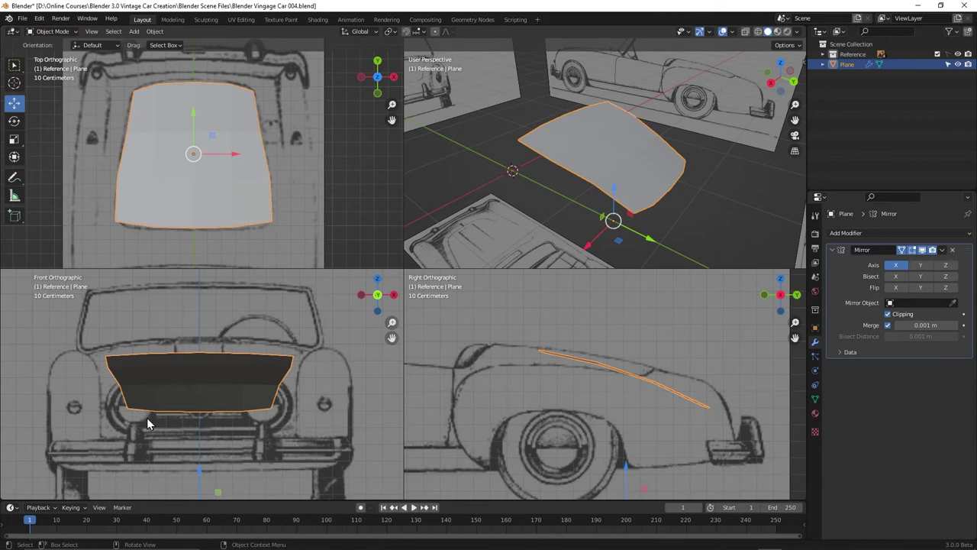
{"action": "scroll", "coordinate": [263, 408], "scroll_direction": "down", "scroll_amount": 2}
{"action": "middle_click_drag", "start_coordinate": [255, 405], "coordinate": [204, 338], "text": "shift"}
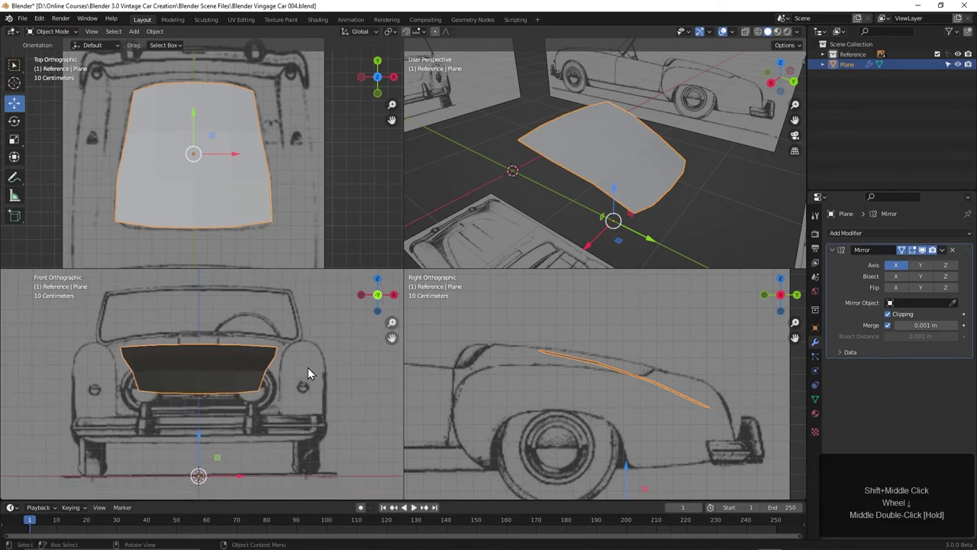
- Enable X-ray in all views and orbit the top-right view from the back into perspective
{"action": "key", "text": "alt+z"}
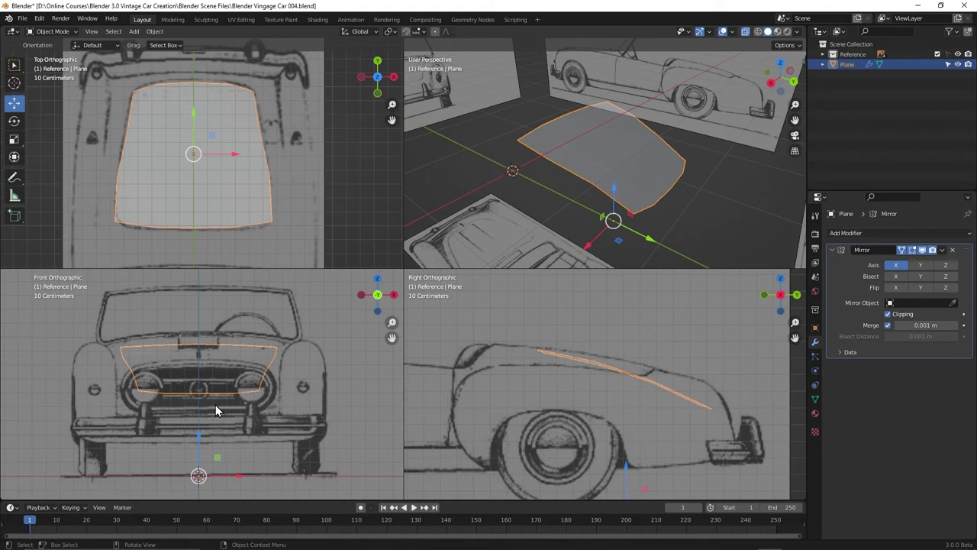
{"action": "key", "text": "ctrl+KP_1"}
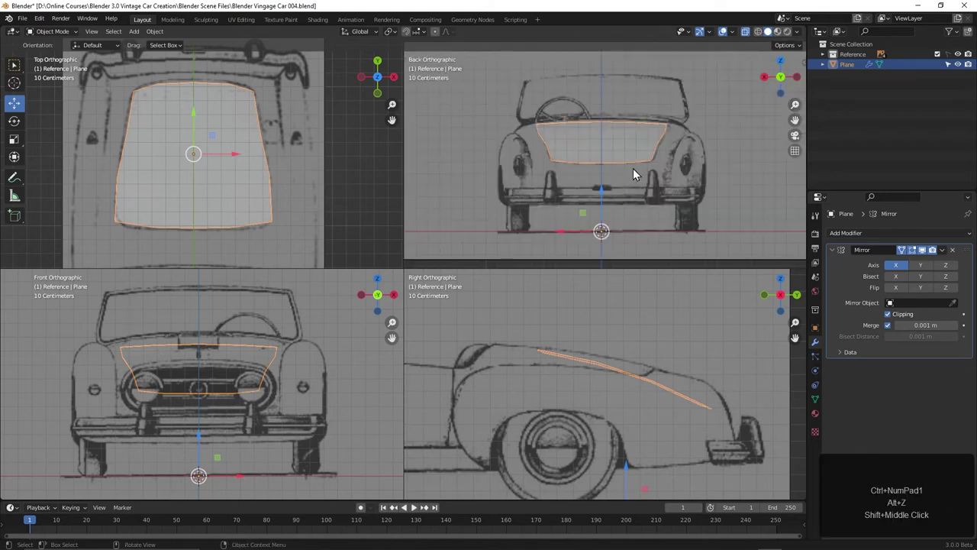
{"action": "middle_click_drag", "start_coordinate": [631, 168], "coordinate": [636, 206]}
{"action": "scroll", "coordinate": [635, 206], "scroll_direction": "down", "scroll_amount": 4}
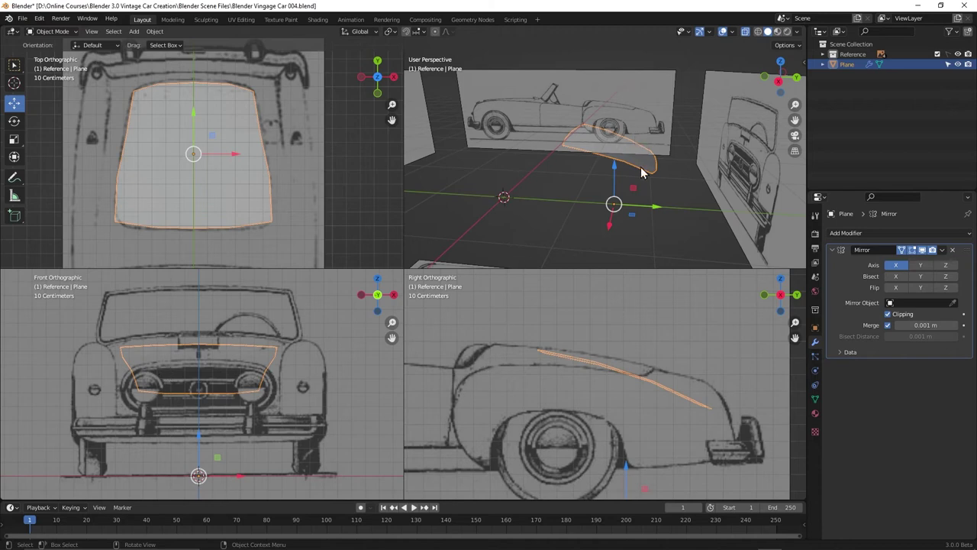
- Uncheck Quad View's Lock Rotation in the sidebar, then set the lower-left view to Back
{"action": "key", "text": "n"}
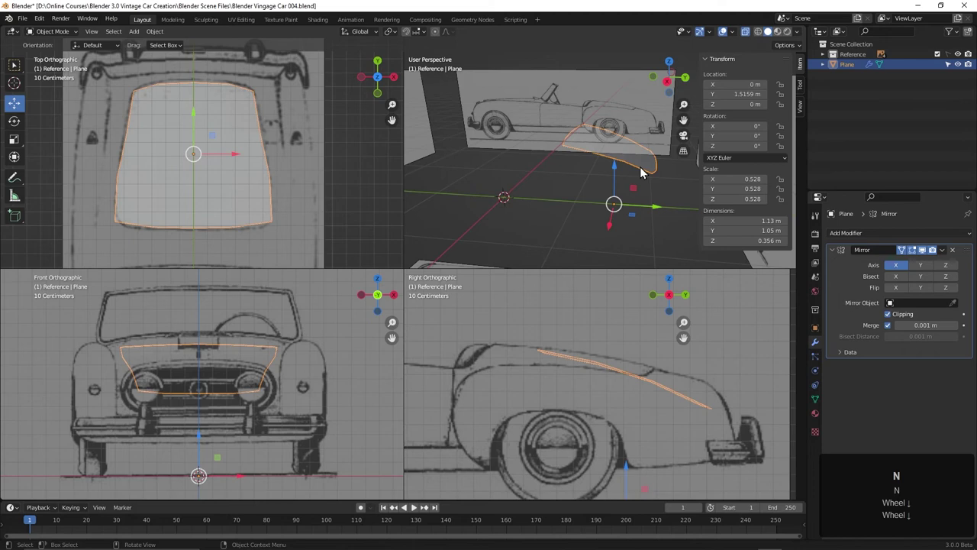
{"action": "left_click", "coordinate": [800, 107]}
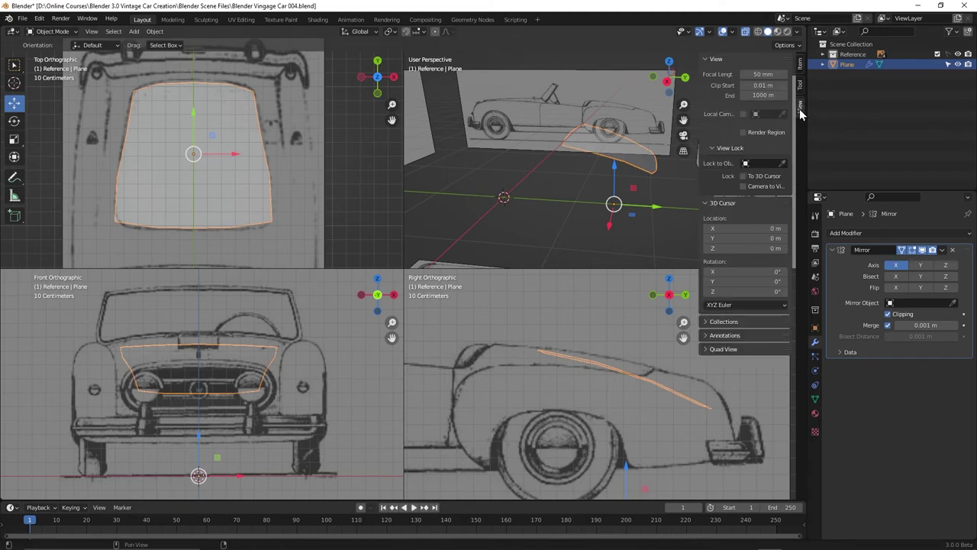
{"action": "left_click", "coordinate": [706, 350]}
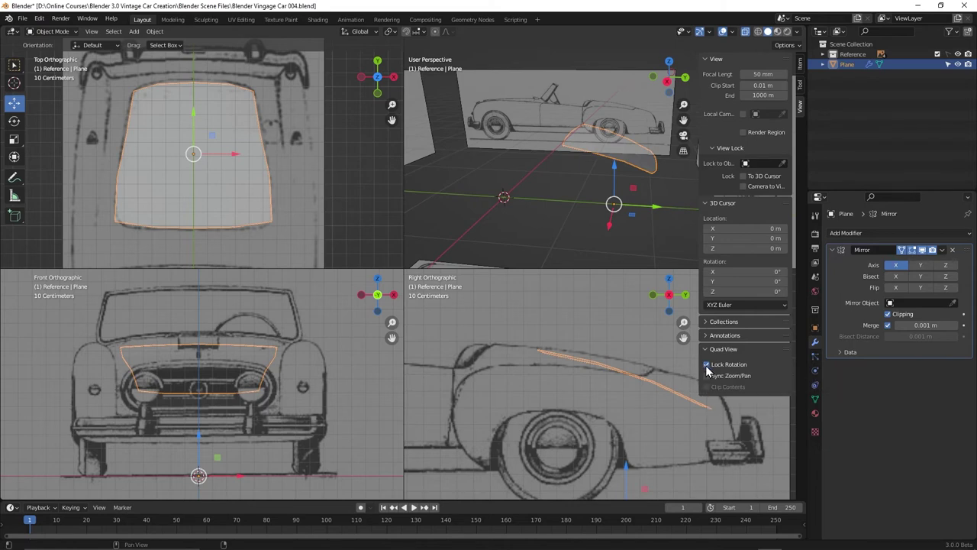
{"action": "left_click", "coordinate": [707, 365]}
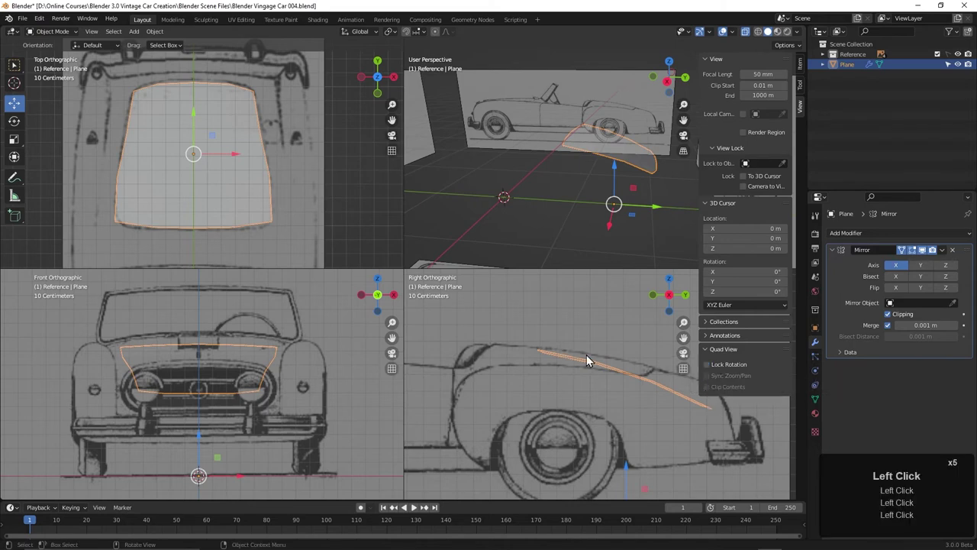
{"action": "key", "text": "n"}
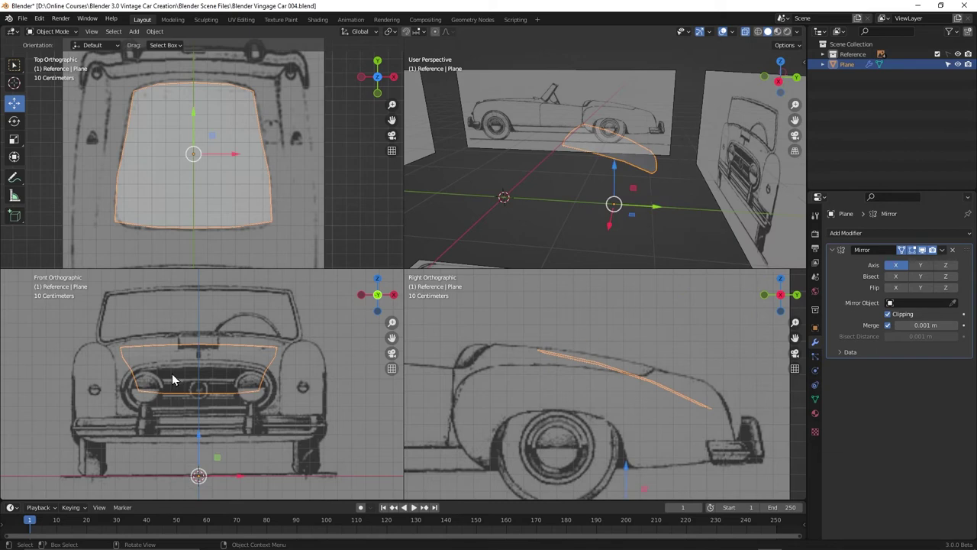
{"action": "key", "text": "ctrl+KP_1"}
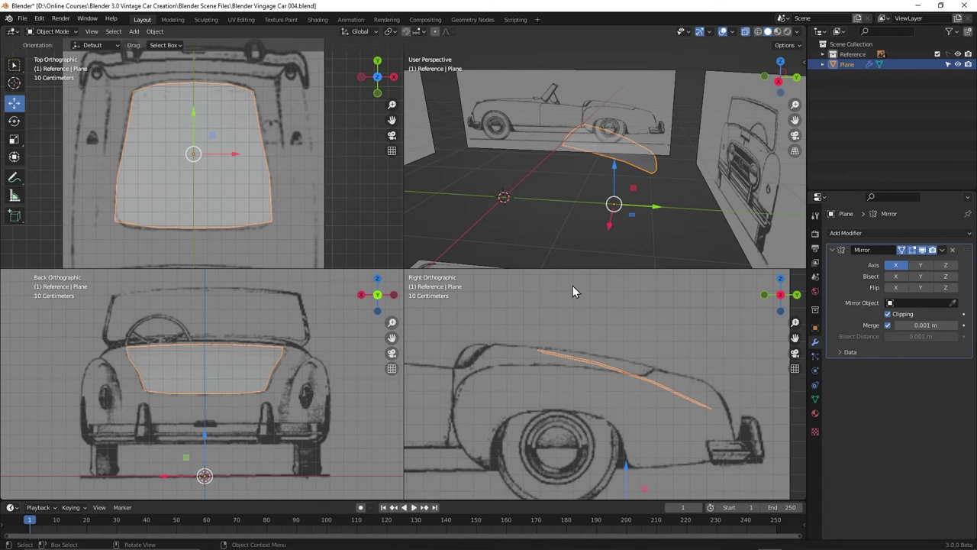
- In Edit Mode, raise the first pair of edge vertices and another side vertex along Z
{"action": "key", "text": "Tab"}
{"action": "middle_click_drag", "start_coordinate": [652, 104], "coordinate": [634, 165]}
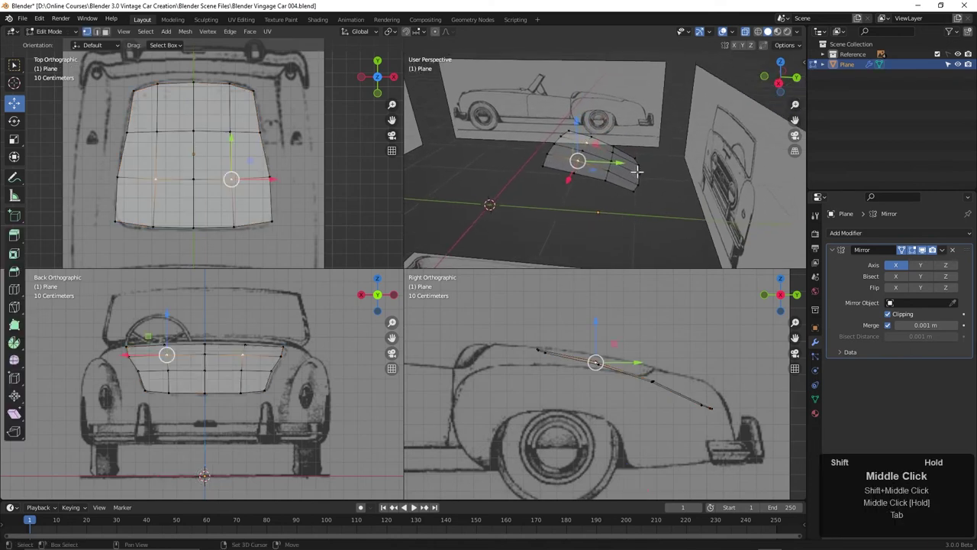
{"action": "scroll", "coordinate": [585, 181], "scroll_direction": "up", "scroll_amount": 2}
{"action": "left_click", "coordinate": [626, 180]}
{"action": "left_click", "coordinate": [619, 168], "text": "shift"}
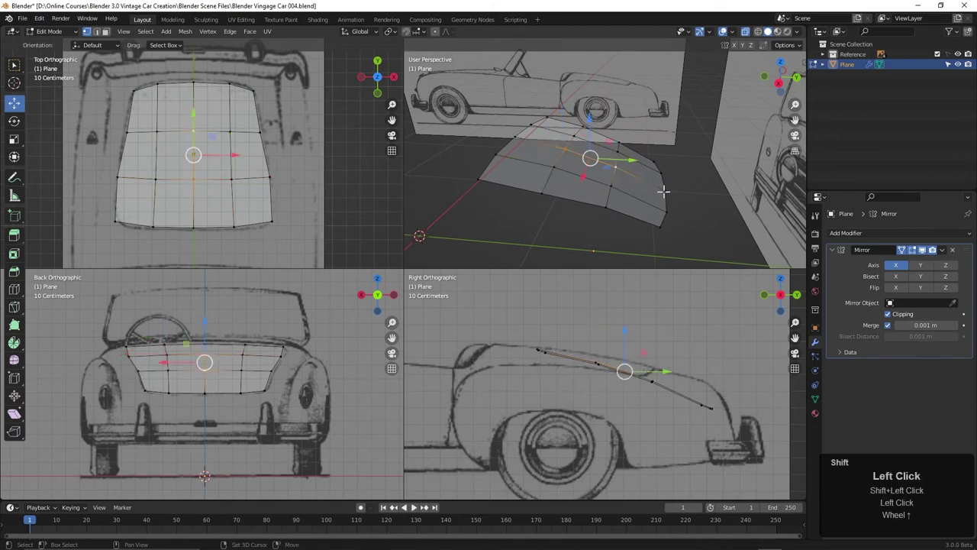
{"action": "left_click_drag", "start_coordinate": [626, 333], "coordinate": [656, 337]}
{"action": "left_click", "coordinate": [654, 375]}
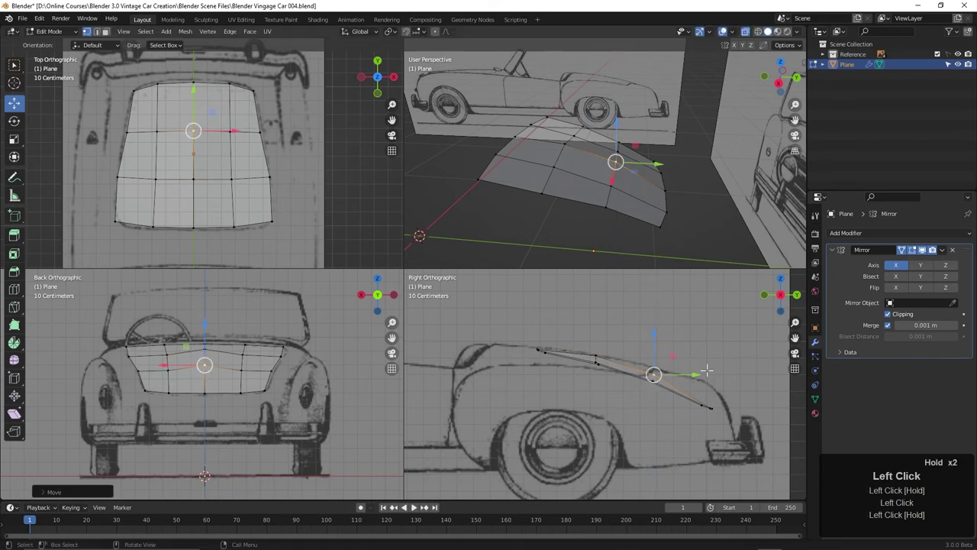
{"action": "left_click", "coordinate": [670, 194]}
{"action": "left_click_drag", "start_coordinate": [674, 159], "coordinate": [672, 150]}
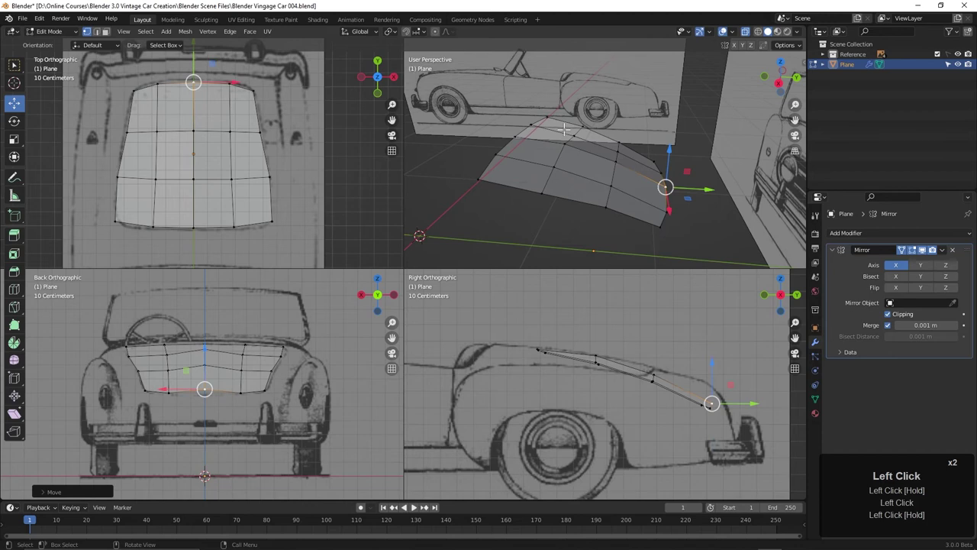
- Adjust the remaining edge vertices' heights, lowering the front end vertex onto the side profile
{"action": "left_click", "coordinate": [552, 167]}
{"action": "left_click_drag", "start_coordinate": [594, 321], "coordinate": [595, 318]}
{"action": "left_click", "coordinate": [611, 187]}
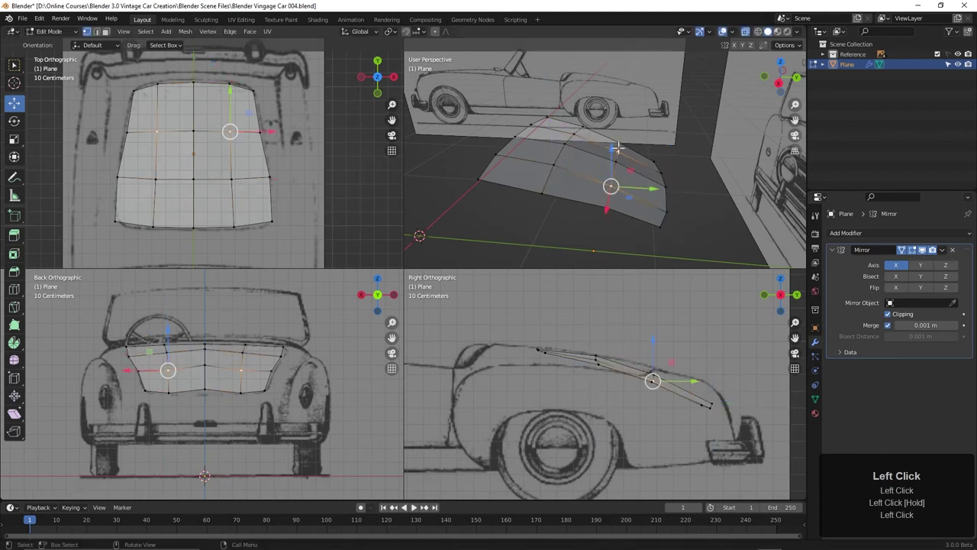
{"action": "left_click_drag", "start_coordinate": [617, 148], "coordinate": [617, 144]}
{"action": "left_click", "coordinate": [666, 211]}
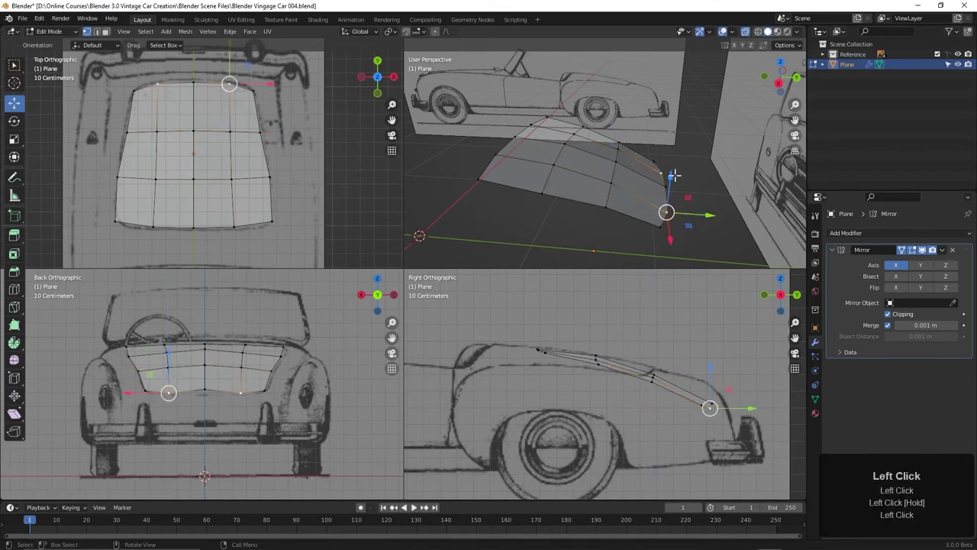
{"action": "left_click_drag", "start_coordinate": [674, 175], "coordinate": [672, 174]}
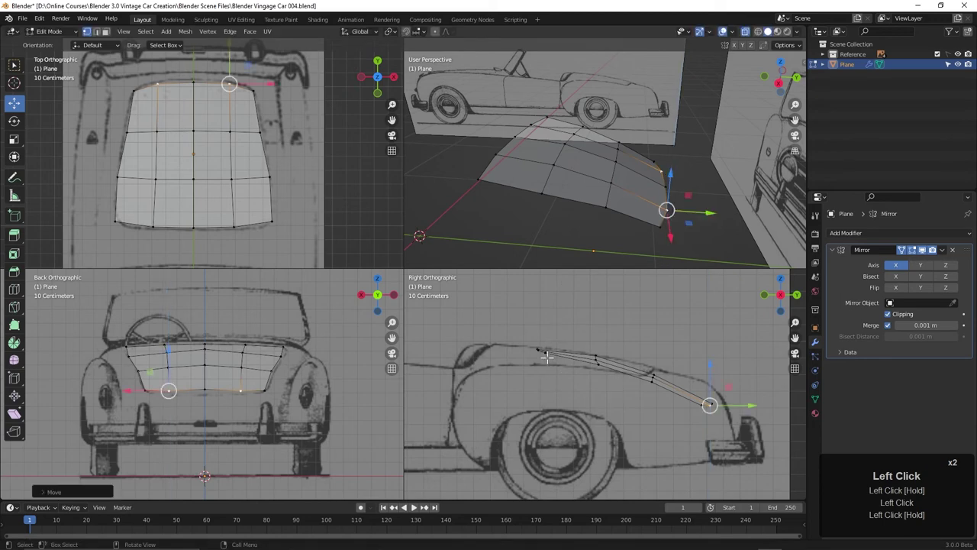
{"action": "left_click", "coordinate": [545, 353]}
{"action": "left_click_drag", "start_coordinate": [481, 145], "coordinate": [560, 157]}
{"action": "left_click", "coordinate": [540, 352]}
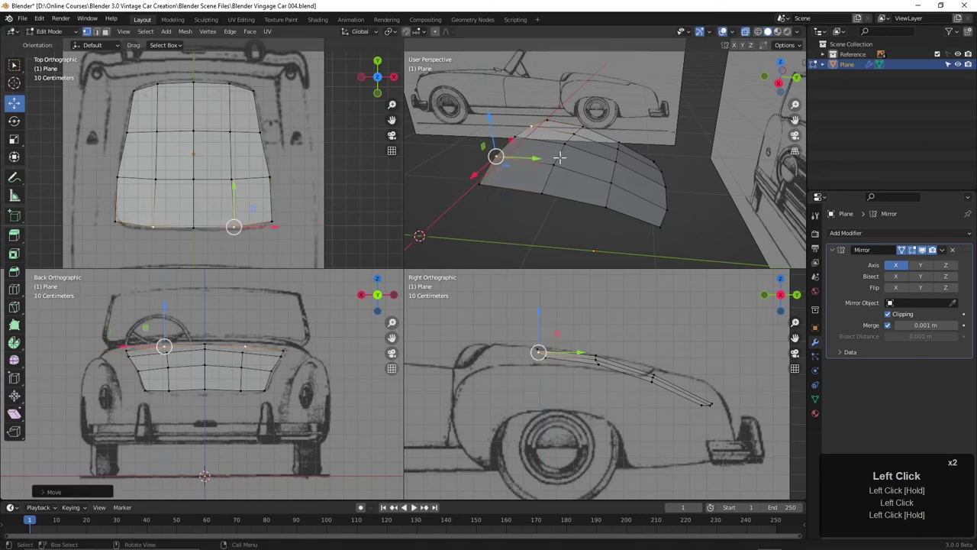
{"action": "mouse_move", "coordinate": [589, 347]}
{"action": "left_mouse_down"}
{"action": "mouse_move", "coordinate": [756, 352]}
{"action": "mouse_move", "coordinate": [590, 349]}
{"action": "left_mouse_up"}
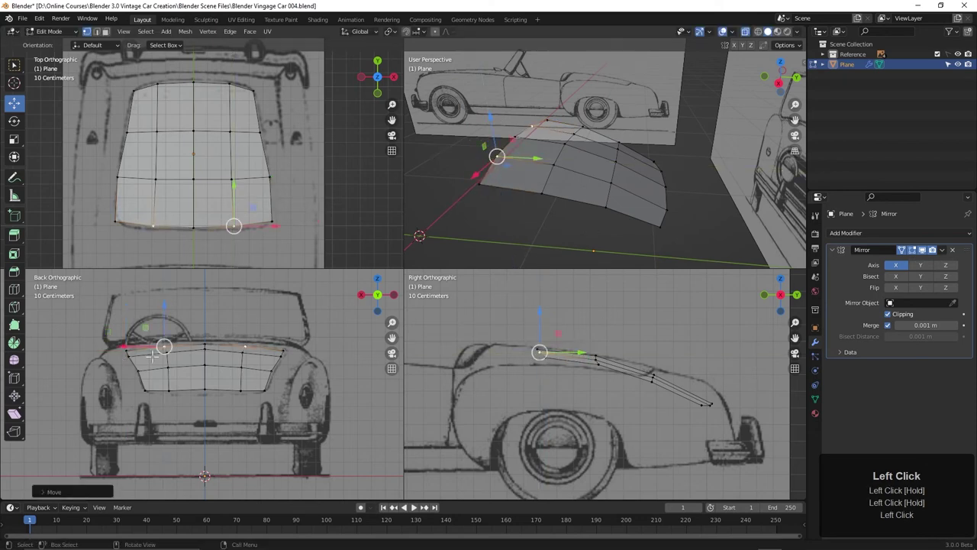
- In the back view, move the lower-row and bottom-middle vertices to match the trunk outline
{"action": "scroll", "coordinate": [164, 347], "scroll_direction": "up", "scroll_amount": 2}
{"action": "middle_click_drag", "start_coordinate": [176, 359], "coordinate": [149, 332], "text": "shift"}
{"action": "middle_click", "coordinate": [149, 332]}
{"action": "left_click", "coordinate": [153, 328]}
{"action": "left_click", "coordinate": [152, 295]}
{"action": "left_click_drag", "start_coordinate": [152, 295], "coordinate": [156, 311]}
{"action": "left_click", "coordinate": [155, 355]}
{"action": "left_click", "coordinate": [217, 395]}
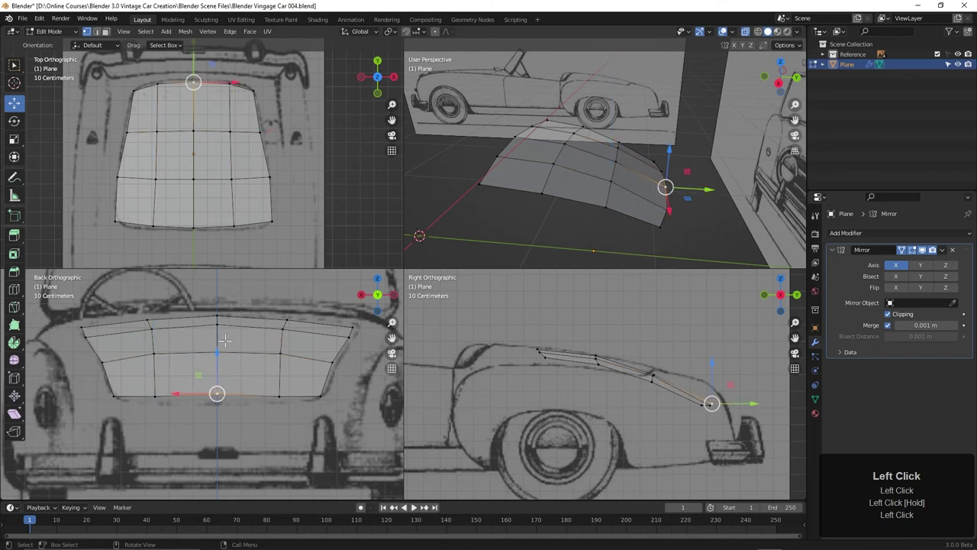
{"action": "left_click_drag", "start_coordinate": [161, 402], "coordinate": [161, 405]}
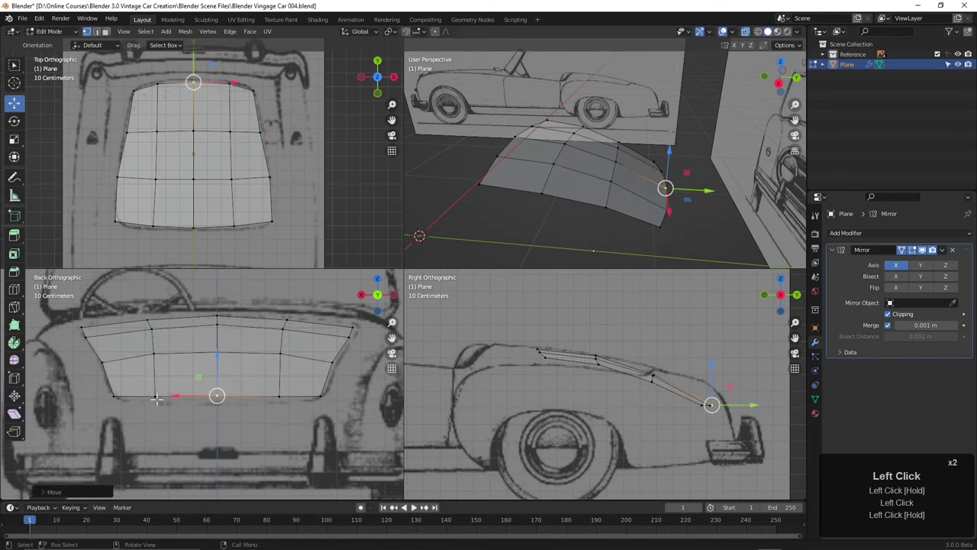
{"action": "left_click_drag", "start_coordinate": [216, 356], "coordinate": [216, 360]}
- Move the lower-left corner vertex, then pull the left-side vertex up and outward
{"action": "left_click", "coordinate": [155, 396]}
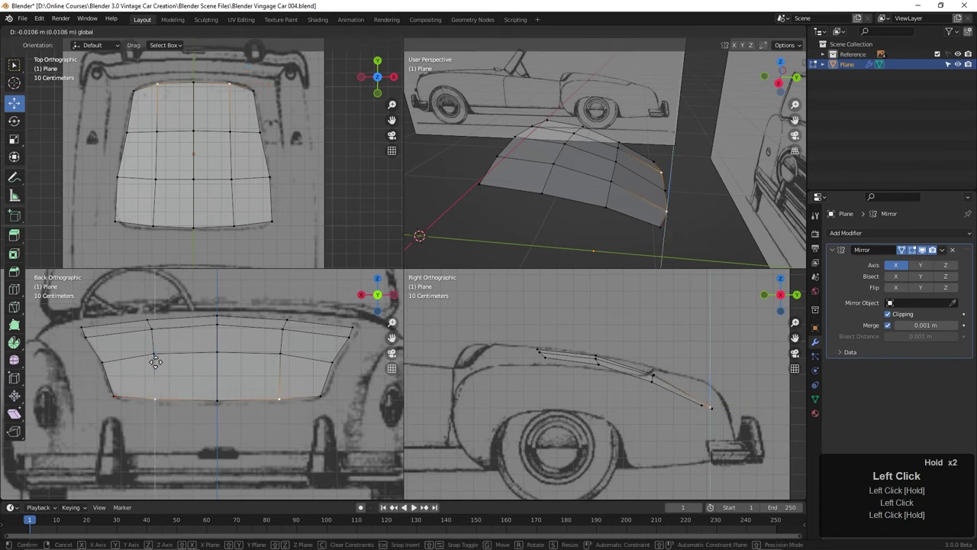
{"action": "left_click", "coordinate": [113, 395]}
{"action": "key", "text": "g"}
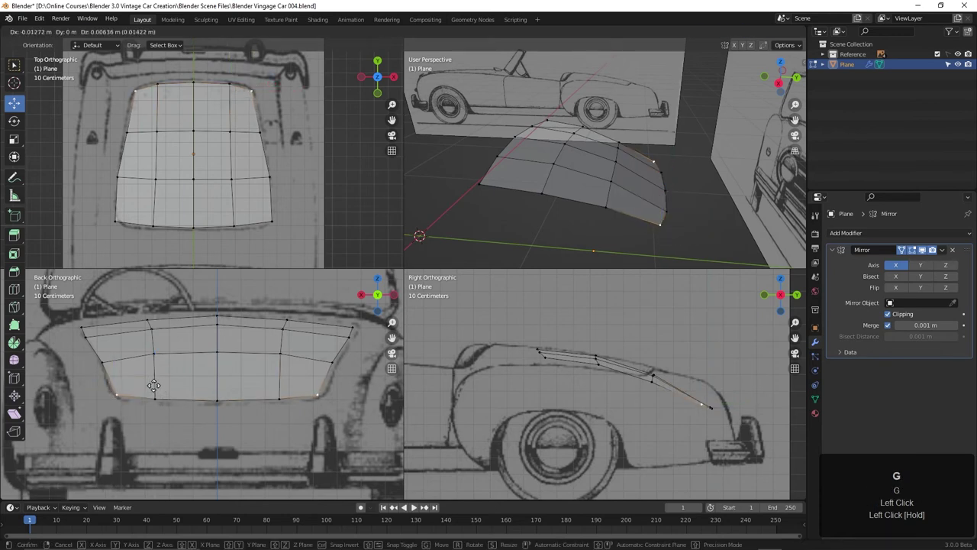
{"action": "left_click", "coordinate": [154, 386]}
{"action": "left_click", "coordinate": [103, 361]}
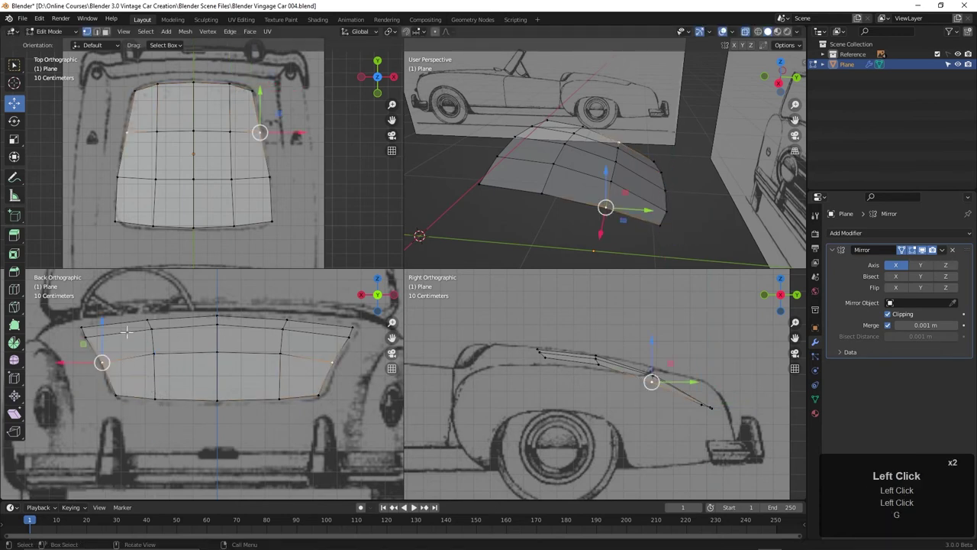
{"action": "left_click", "coordinate": [100, 361]}
{"action": "left_click_drag", "start_coordinate": [99, 361], "coordinate": [54, 338]}
{"action": "left_click", "coordinate": [71, 333]}
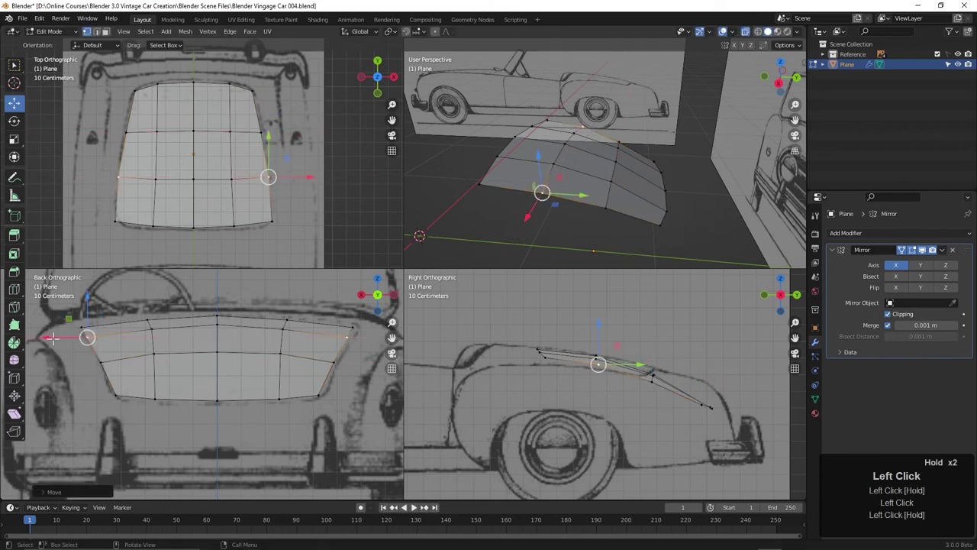
- Return to a single perspective view, turn off X-ray and switch back to Object Mode
{"action": "middle_click_drag", "start_coordinate": [499, 181], "coordinate": [513, 189]}
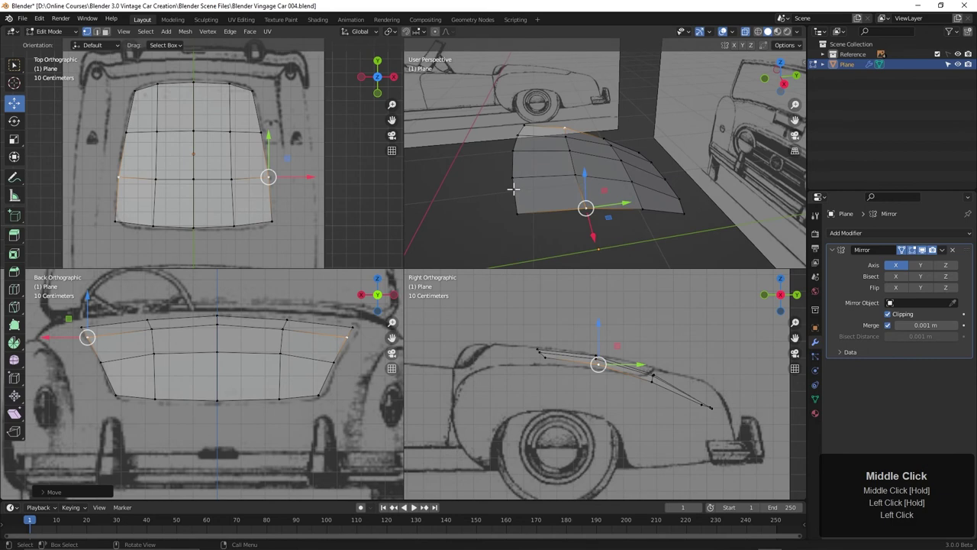
{"action": "key", "text": "ctrl+alt+q"}
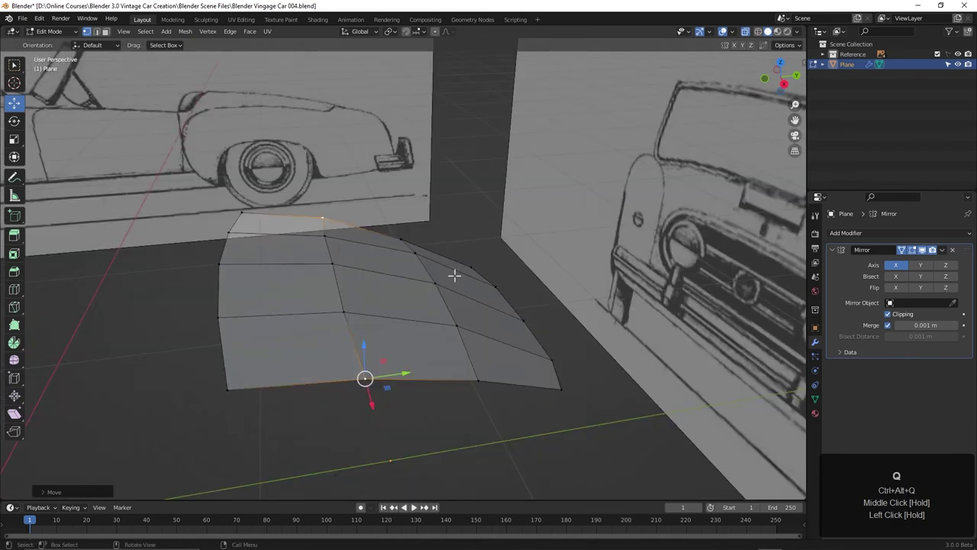
{"action": "scroll", "coordinate": [453, 275], "scroll_direction": "down", "scroll_amount": 2}
{"action": "middle_click_drag", "start_coordinate": [366, 349], "coordinate": [481, 379]}
{"action": "key", "text": "alt+z"}
{"action": "key", "text": "Tab"}
{"action": "scroll", "coordinate": [434, 352], "scroll_direction": "down", "scroll_amount": 2}
{"action": "middle_click_drag", "start_coordinate": [435, 351], "coordinate": [510, 325]}
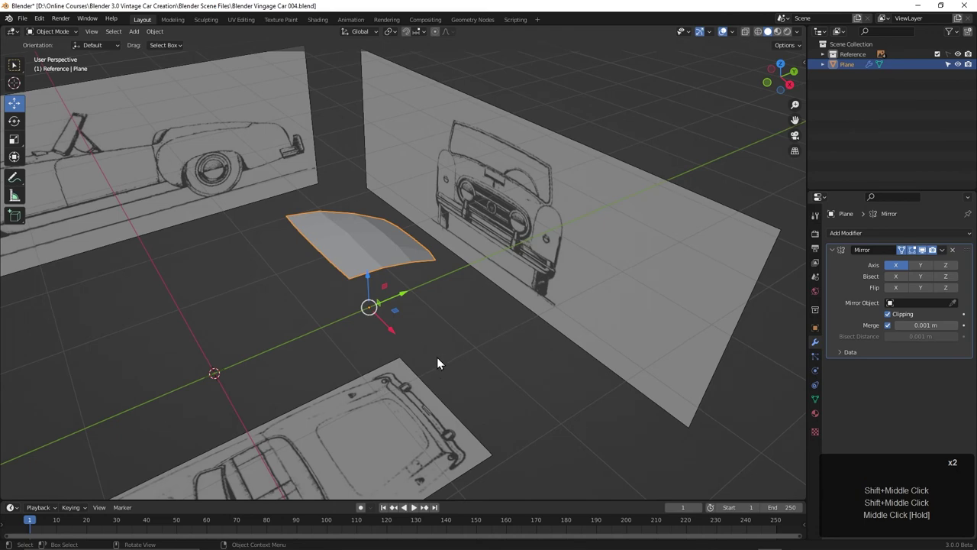
{"action": "middle_click_drag", "start_coordinate": [471, 380], "coordinate": [411, 291]}
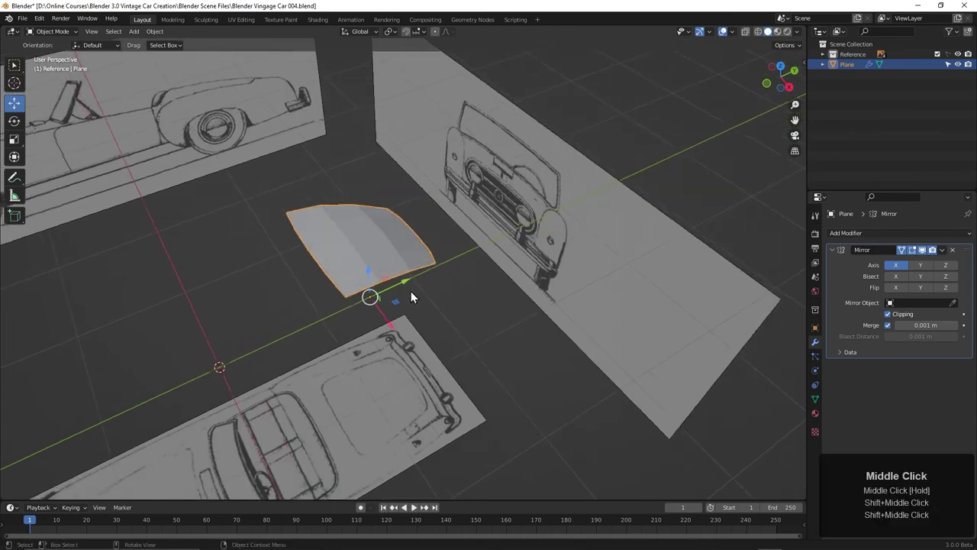
{"action": "scroll", "coordinate": [442, 285], "scroll_direction": "up", "scroll_amount": 3}
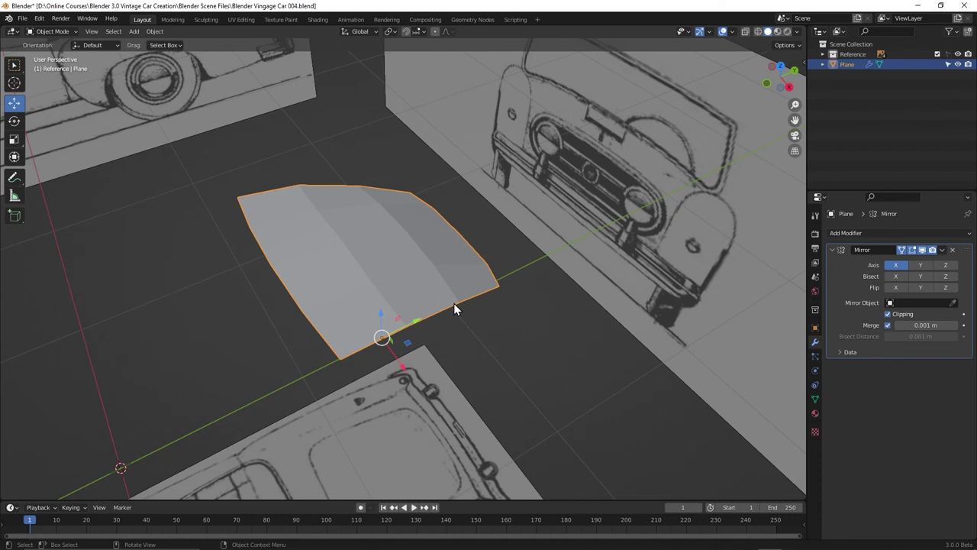
- Add a Subdivision Surface modifier with viewport level 2
{"action": "left_click", "coordinate": [868, 233]}
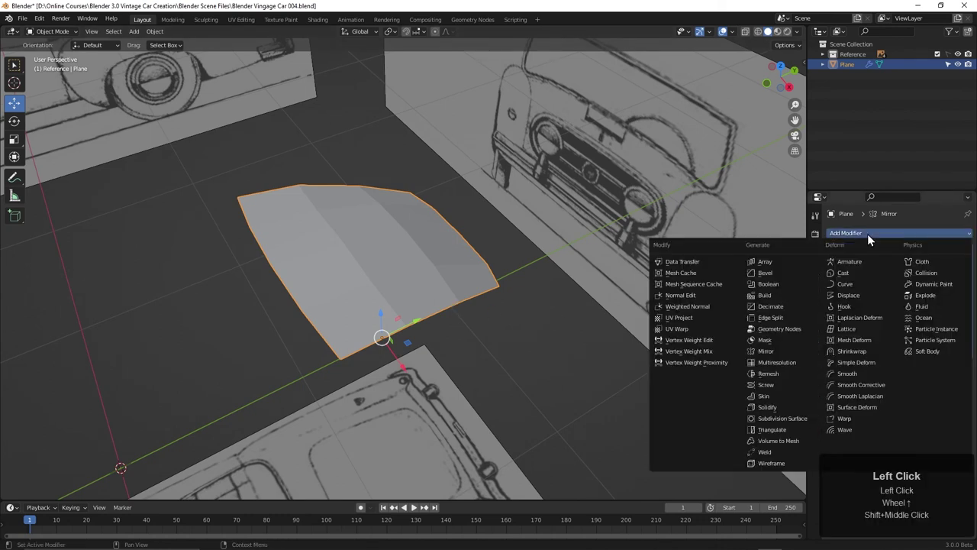
{"action": "left_click", "coordinate": [783, 416]}
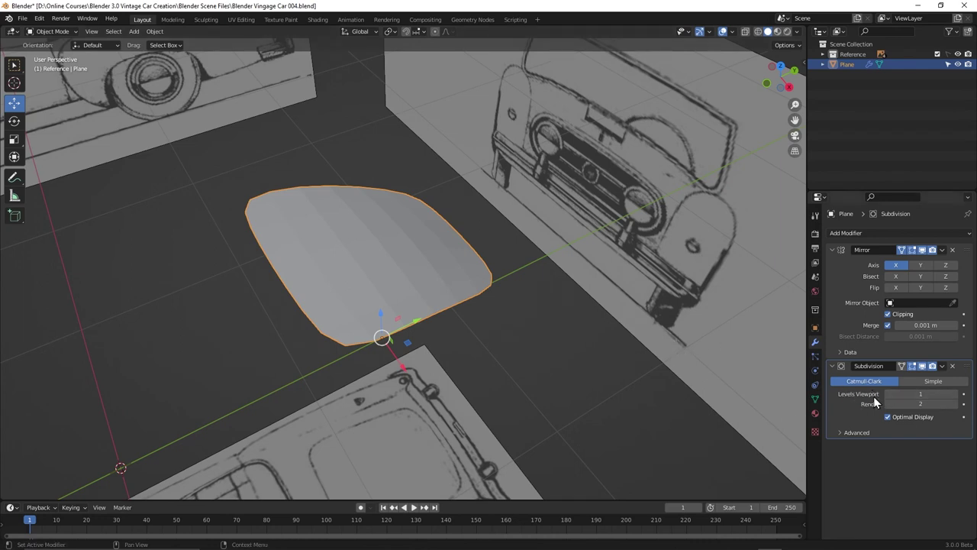
{"action": "left_click", "coordinate": [957, 395]}
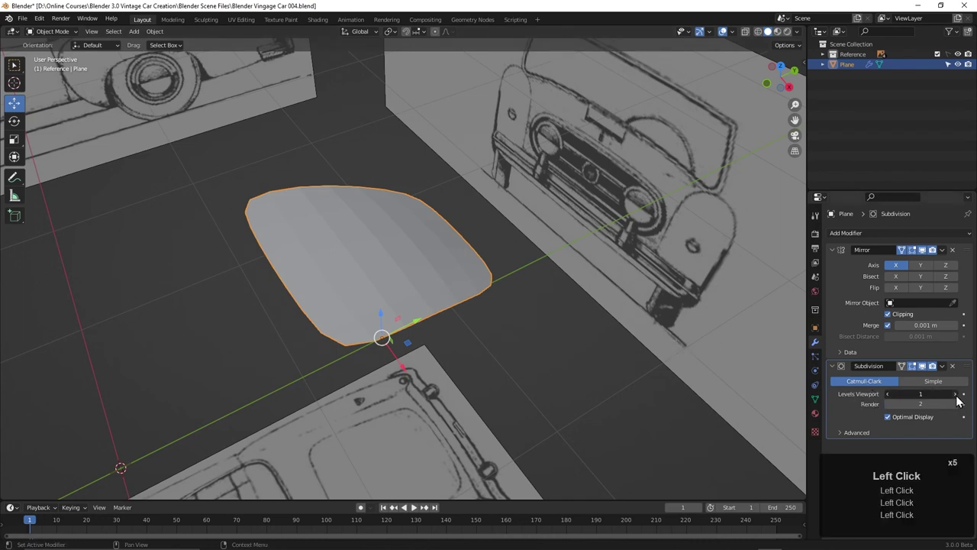
{"action": "left_click", "coordinate": [957, 397]}
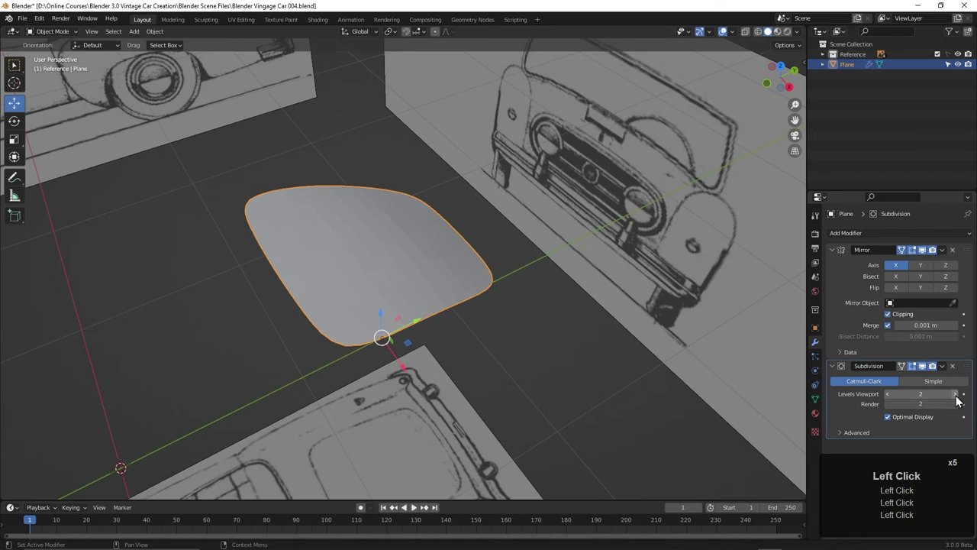
{"action": "left_click", "coordinate": [902, 368]}
- Shade the trunk panel smooth
{"action": "middle_click_drag", "start_coordinate": [524, 349], "coordinate": [506, 381]}
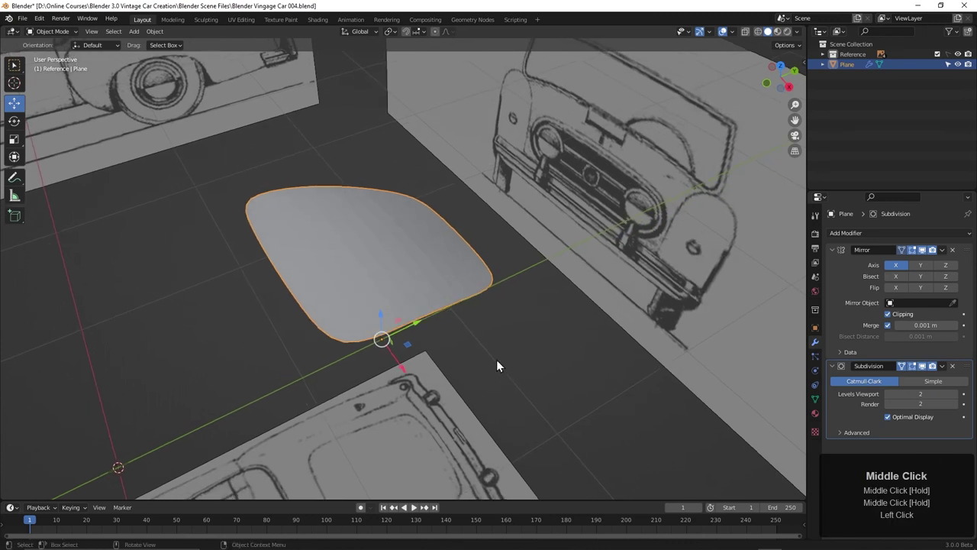
{"action": "right_click", "coordinate": [365, 223]}
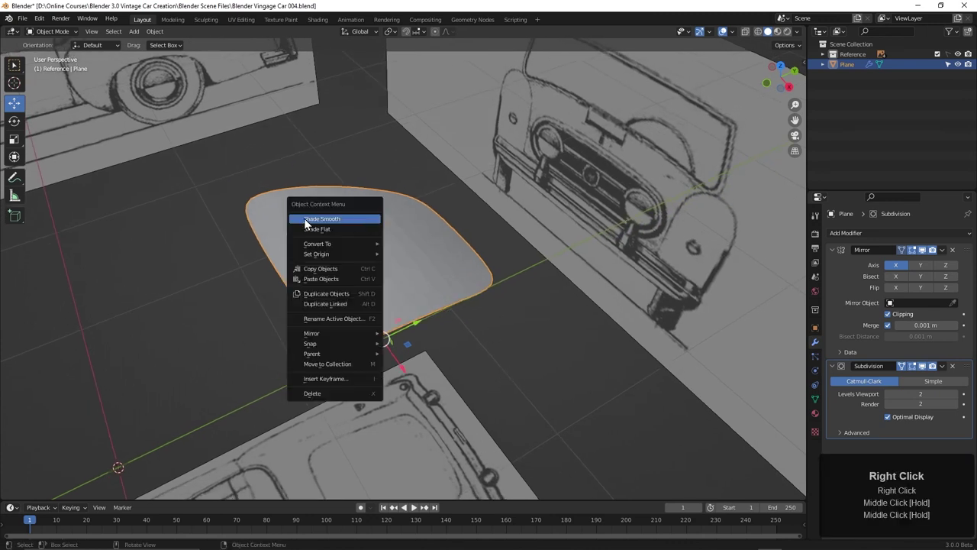
{"action": "left_click", "coordinate": [324, 220]}
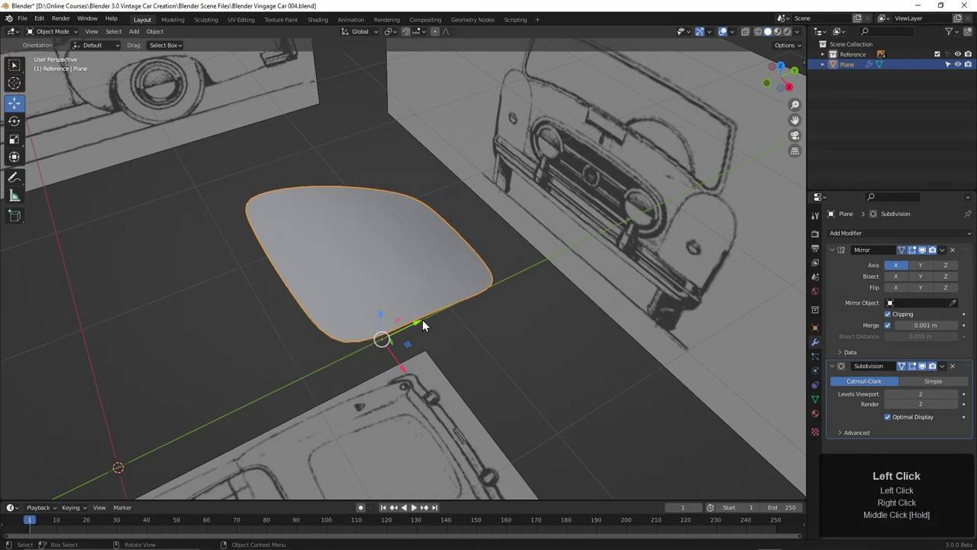
- In top view Edit Mode, move the top-centre and top-right corner vertices onto the trunk outline
{"action": "mouse_move", "coordinate": [422, 319]}
{"action": "middle_mouse_down"}
{"action": "mouse_move", "coordinate": [454, 358]}
{"action": "mouse_move", "coordinate": [511, 297]}
{"action": "mouse_move", "coordinate": [466, 271]}
{"action": "mouse_move", "coordinate": [322, 345]}
{"action": "mouse_move", "coordinate": [278, 332]}
{"action": "middle_mouse_up"}
{"action": "scroll", "coordinate": [278, 331], "scroll_direction": "down", "scroll_amount": 4}
{"action": "middle_click_drag", "start_coordinate": [354, 306], "coordinate": [492, 316]}
{"action": "key", "text": "KP_7"}
{"action": "scroll", "coordinate": [463, 316], "scroll_direction": "up", "scroll_amount": 4}
{"action": "key", "text": "Tab"}
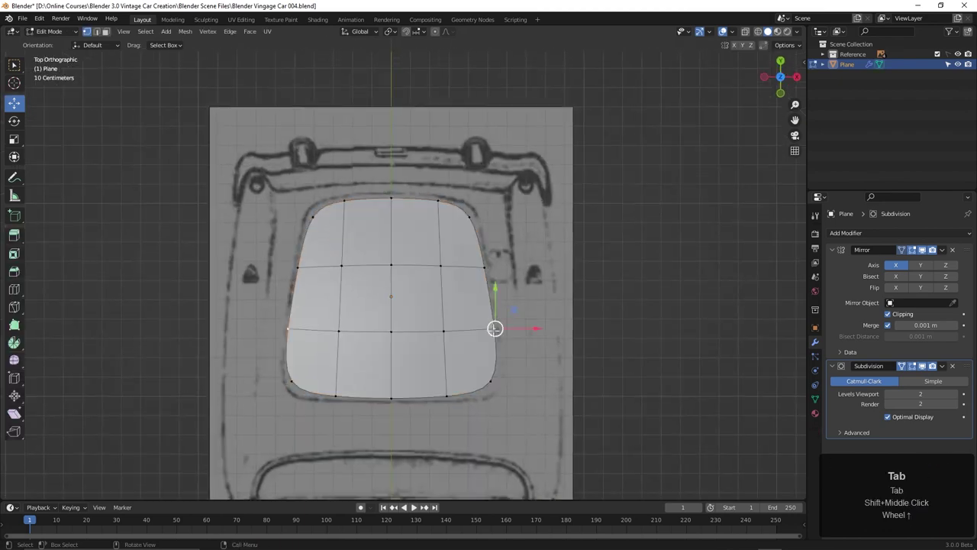
{"action": "left_click", "coordinate": [391, 199]}
{"action": "key", "text": "g"}
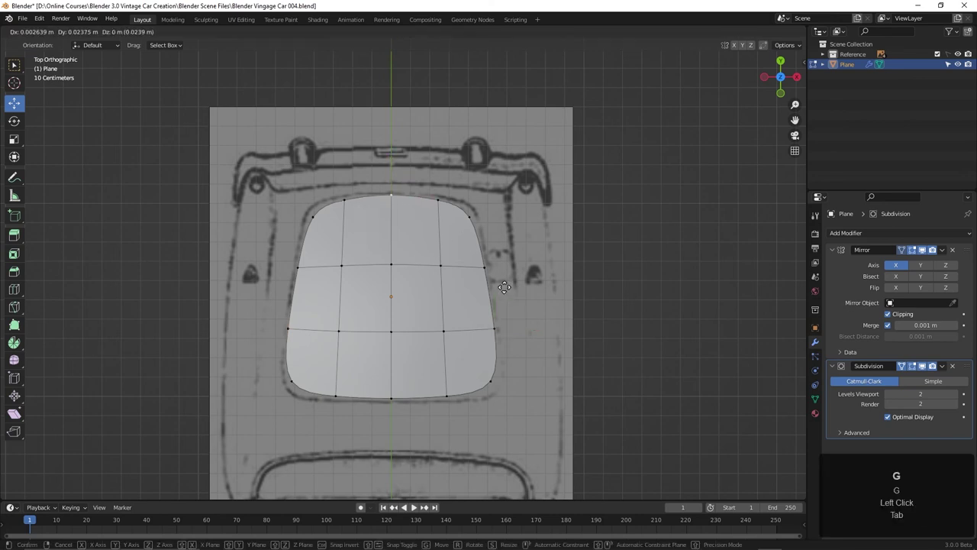
{"action": "left_click", "coordinate": [389, 192]}
{"action": "left_click", "coordinate": [440, 198]}
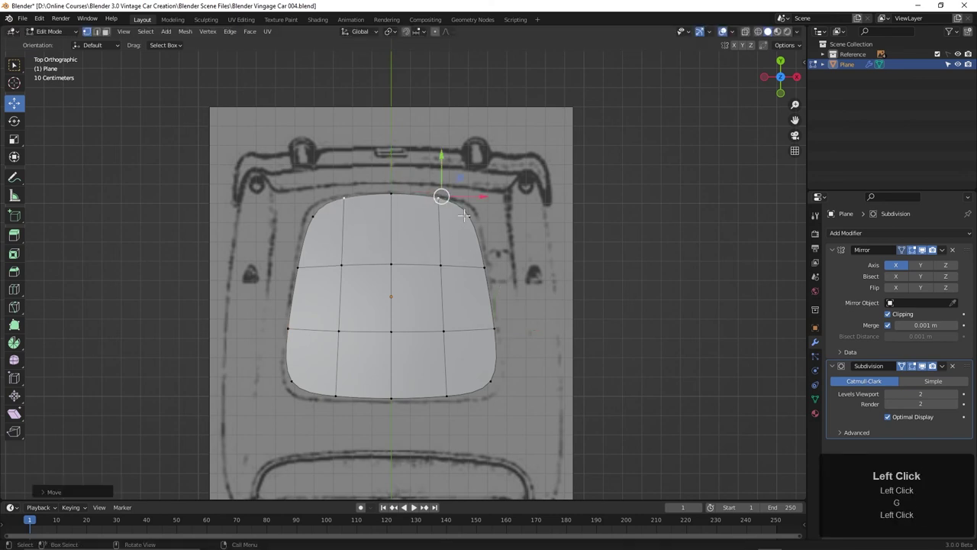
{"action": "left_click", "coordinate": [467, 216]}
{"action": "key", "text": "g"}
{"action": "left_click", "coordinate": [478, 204]}
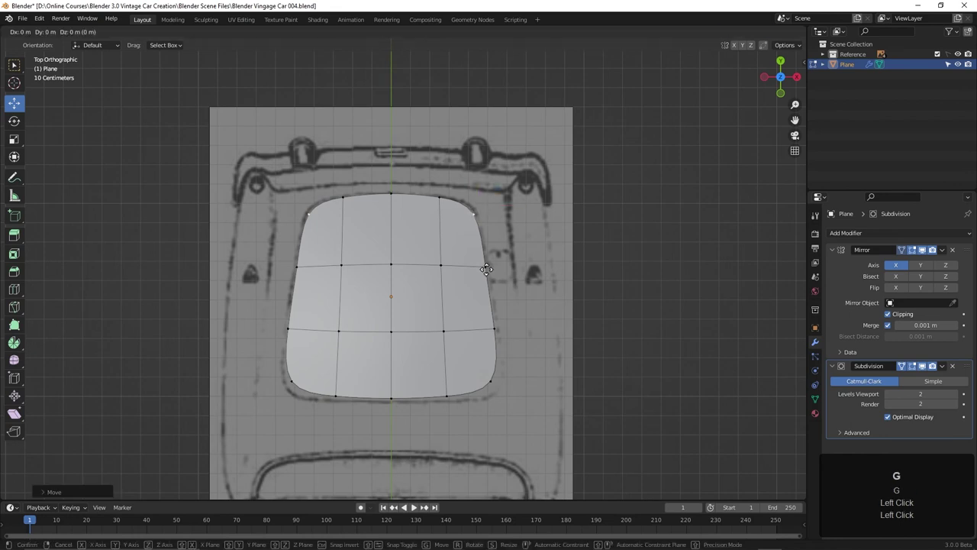
- Move the right-middle, bottom-right corner, bottom-edge and bottom-centre vertices to fit the outline
{"action": "left_click", "coordinate": [496, 329]}
{"action": "key", "text": "g"}
{"action": "left_click", "coordinate": [497, 327]}
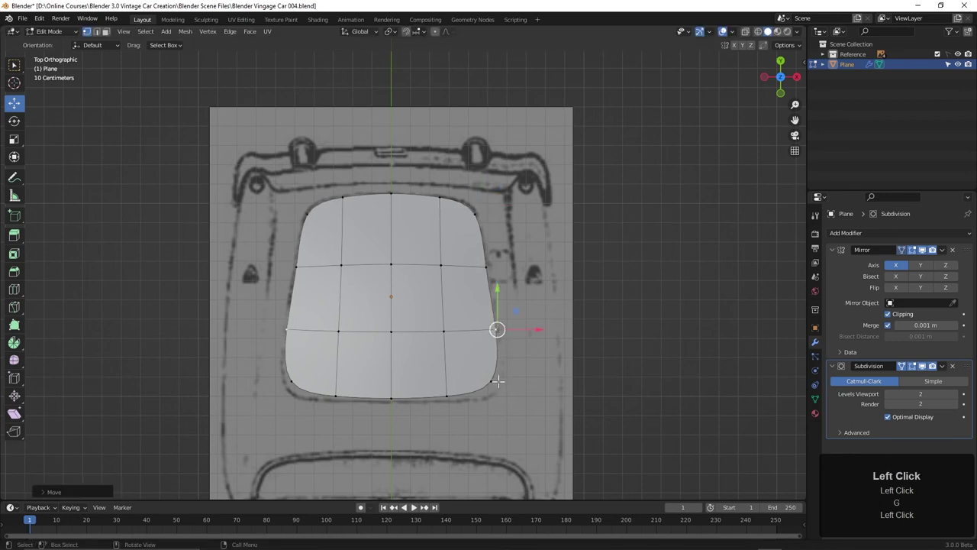
{"action": "left_click", "coordinate": [495, 380]}
{"action": "key", "text": "g"}
{"action": "left_click", "coordinate": [500, 393]}
{"action": "left_click", "coordinate": [448, 397]}
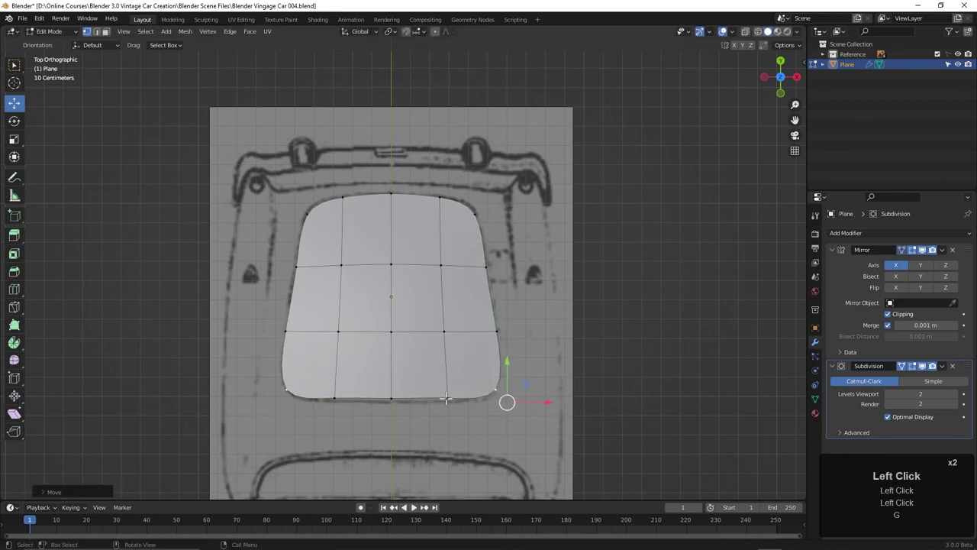
{"action": "key", "text": "g"}
{"action": "left_click", "coordinate": [399, 400]}
{"action": "left_click", "coordinate": [398, 400]}
{"action": "key", "text": "g"}
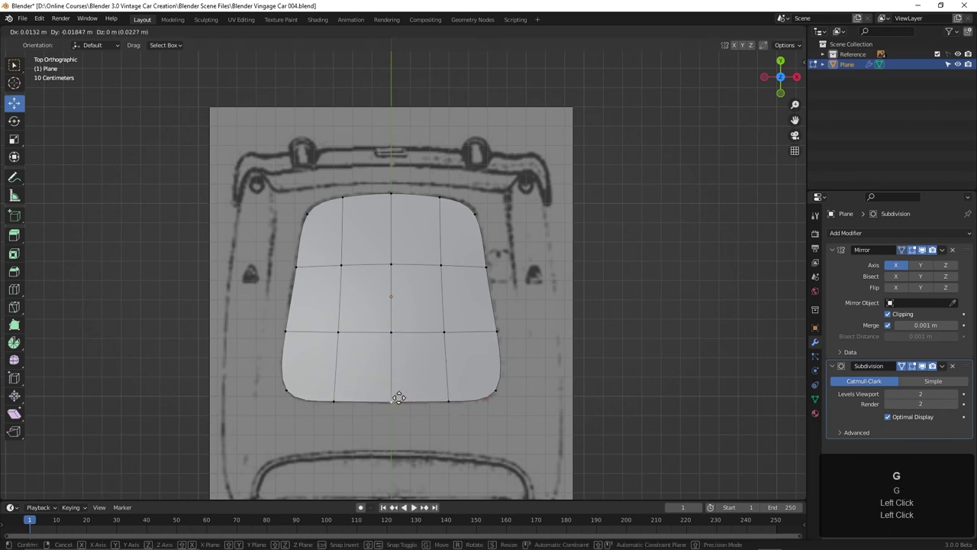
{"action": "left_click", "coordinate": [397, 395]}
- Nudge the upper- and lower-right side vertices, then return to Object Mode
{"action": "left_click", "coordinate": [489, 266]}
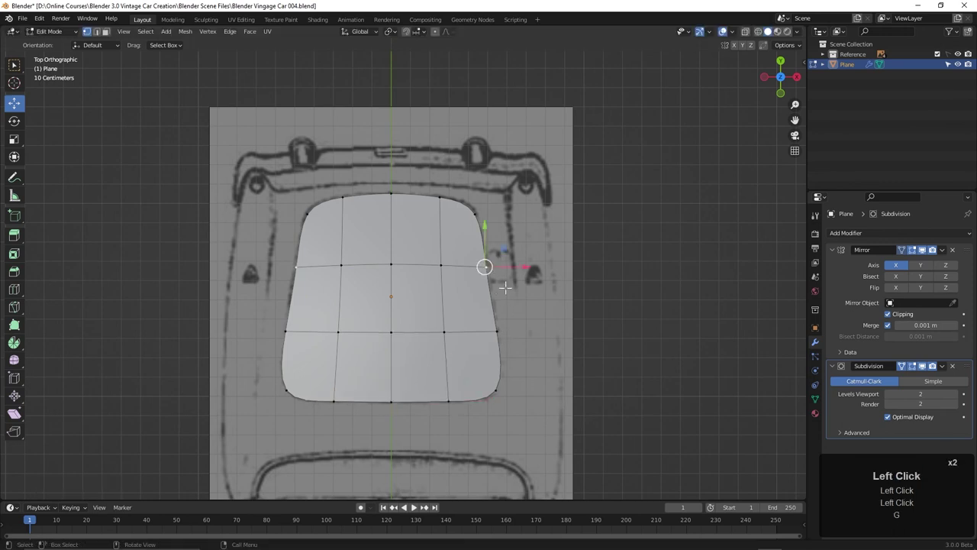
{"action": "key", "text": "g"}
{"action": "left_click", "coordinate": [489, 264]}
{"action": "left_click", "coordinate": [497, 330]}
{"action": "key", "text": "g"}
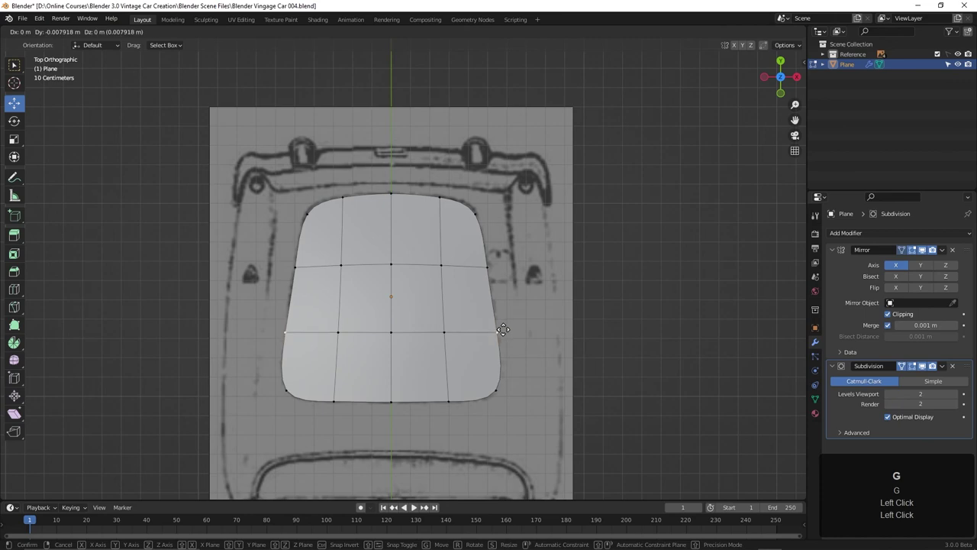
{"action": "left_click", "coordinate": [503, 329]}
{"action": "key", "text": "Tab"}
{"action": "middle_click_drag", "start_coordinate": [558, 327], "coordinate": [364, 289]}
- Set viewport shading to MatCap using the red metal_carpaint matcap
{"action": "scroll", "coordinate": [538, 296], "scroll_direction": "down", "scroll_amount": 2}
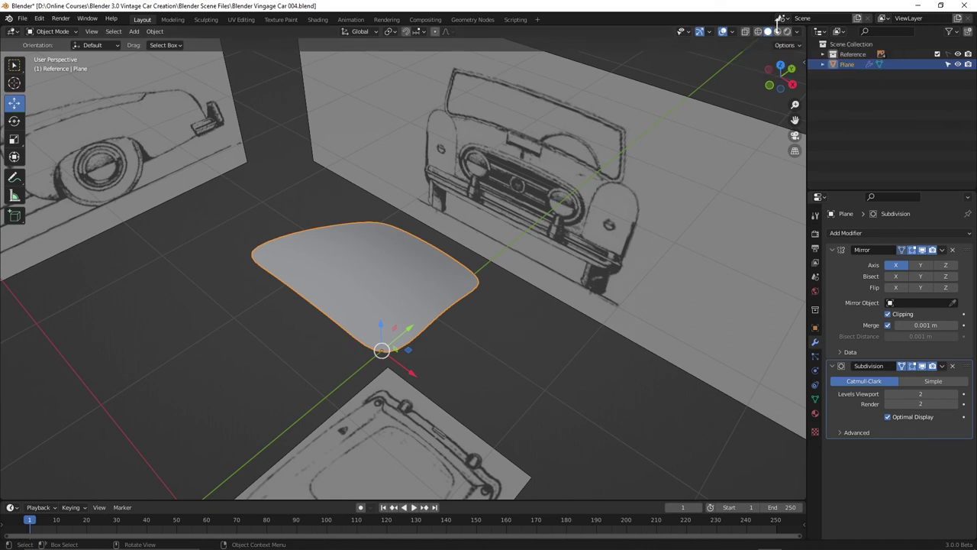
{"action": "left_click", "coordinate": [795, 31]}
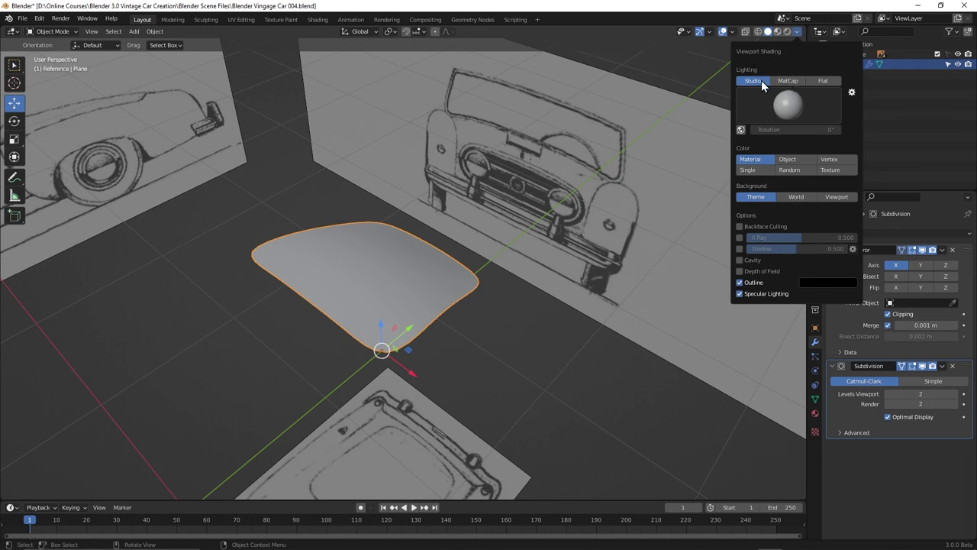
{"action": "left_click", "coordinate": [791, 82]}
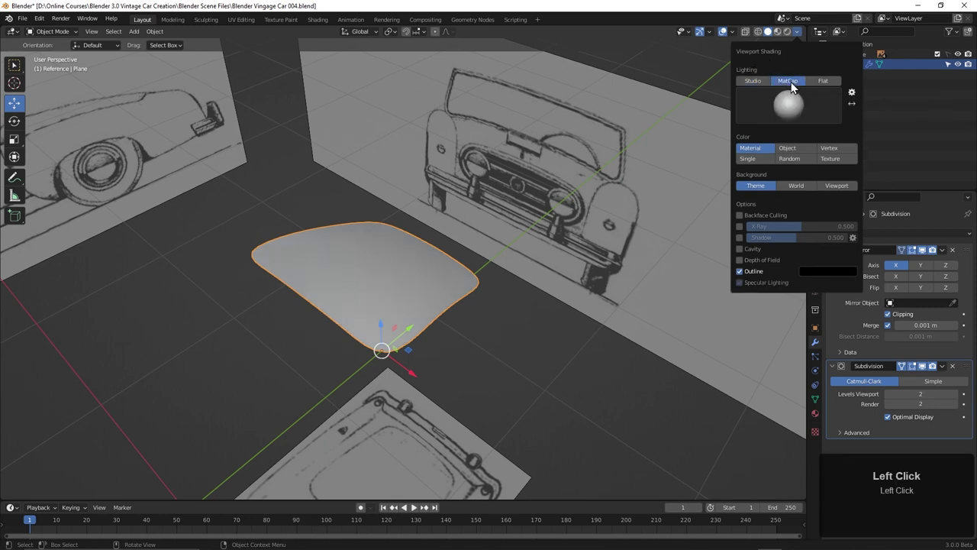
{"action": "left_click", "coordinate": [790, 108]}
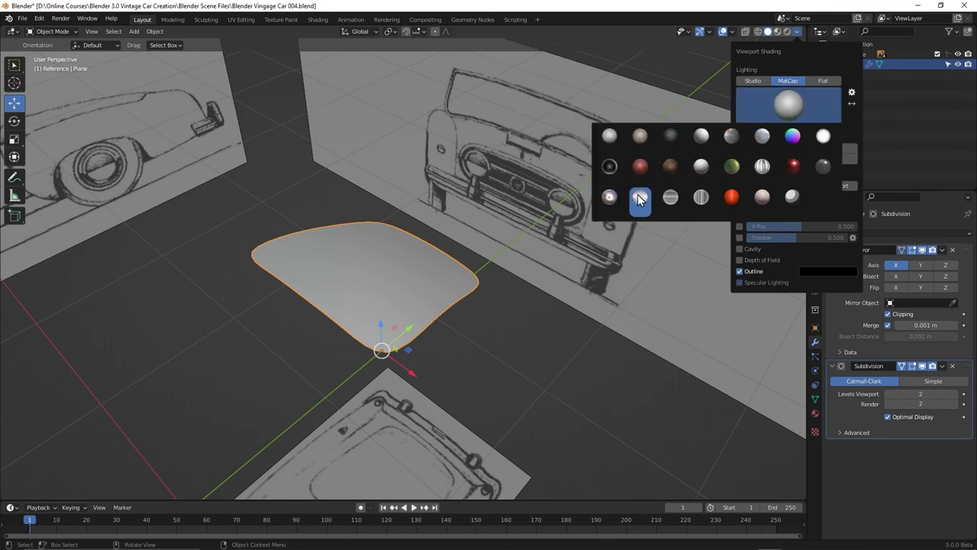
{"action": "left_click", "coordinate": [793, 169]}
{"action": "mouse_move", "coordinate": [513, 332]}
{"action": "middle_mouse_down"}
{"action": "mouse_move", "coordinate": [494, 309]}
{"action": "mouse_move", "coordinate": [446, 318]}
{"action": "mouse_move", "coordinate": [396, 352]}
{"action": "mouse_move", "coordinate": [362, 345]}
{"action": "mouse_move", "coordinate": [332, 308]}
{"action": "mouse_move", "coordinate": [269, 322]}
{"action": "mouse_move", "coordinate": [262, 354]}
{"action": "mouse_move", "coordinate": [321, 351]}
{"action": "mouse_move", "coordinate": [361, 318]}
{"action": "mouse_move", "coordinate": [440, 339]}
{"action": "mouse_move", "coordinate": [473, 366]}
{"action": "mouse_move", "coordinate": [496, 311]}
{"action": "mouse_move", "coordinate": [447, 333]}
{"action": "mouse_move", "coordinate": [467, 332]}
{"action": "mouse_move", "coordinate": [445, 283]}
{"action": "mouse_move", "coordinate": [414, 312]}
{"action": "mouse_move", "coordinate": [360, 318]}
{"action": "mouse_move", "coordinate": [253, 293]}
{"action": "mouse_move", "coordinate": [379, 261]}
{"action": "mouse_move", "coordinate": [466, 306]}
{"action": "mouse_move", "coordinate": [452, 301]}
{"action": "mouse_move", "coordinate": [452, 337]}
{"action": "mouse_move", "coordinate": [483, 331]}
{"action": "mouse_move", "coordinate": [498, 342]}
{"action": "mouse_move", "coordinate": [476, 321]}
{"action": "mouse_move", "coordinate": [482, 332]}
{"action": "mouse_move", "coordinate": [504, 319]}
{"action": "middle_mouse_up"}
{"action": "scroll", "coordinate": [427, 294], "scroll_direction": "up", "scroll_amount": 2}
{"action": "scroll", "coordinate": [432, 280], "scroll_direction": "down", "scroll_amount": 2}
{"action": "scroll", "coordinate": [454, 302], "scroll_direction": "down", "scroll_amount": 2}
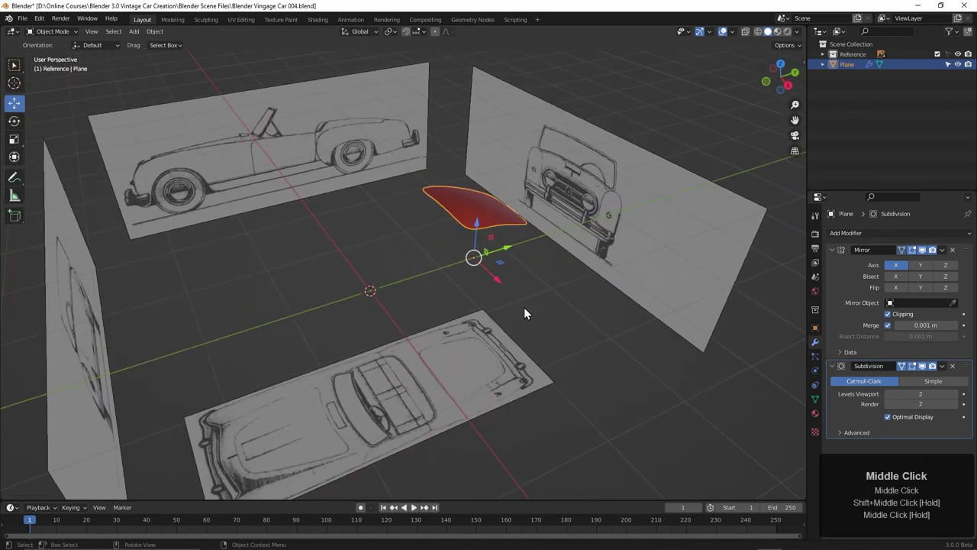